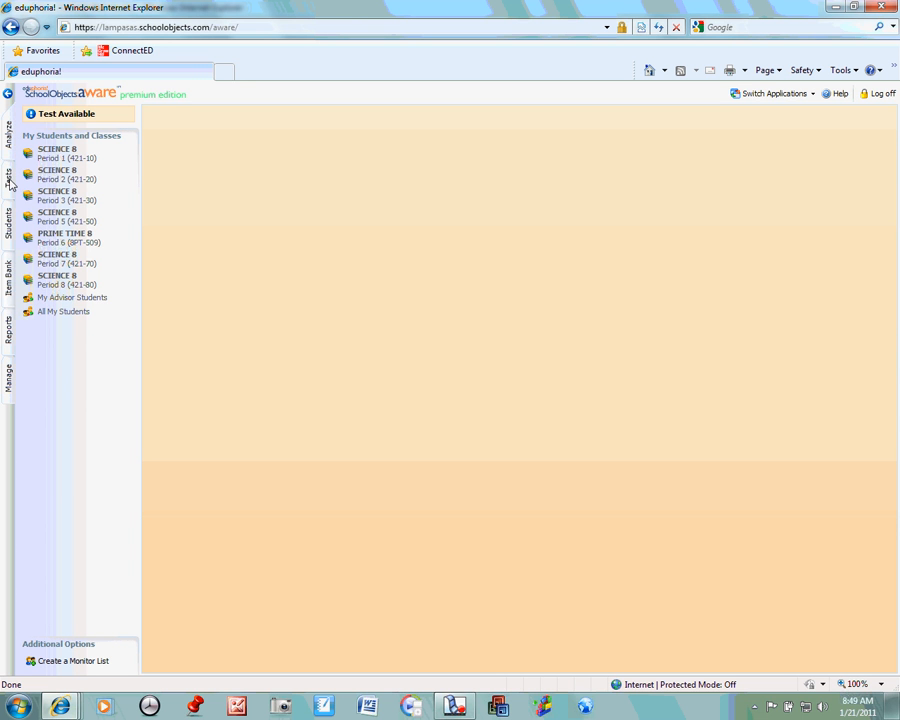
Step: Open the new test options for personal teacher tests to see which creation methods are offered
left_click(9, 186)
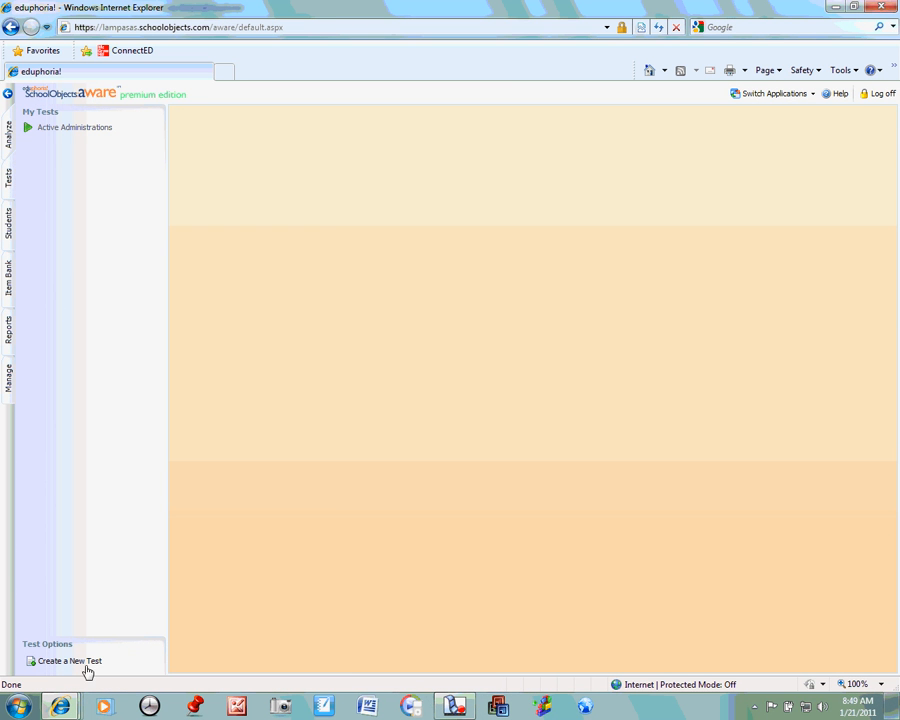
left_click(90, 664)
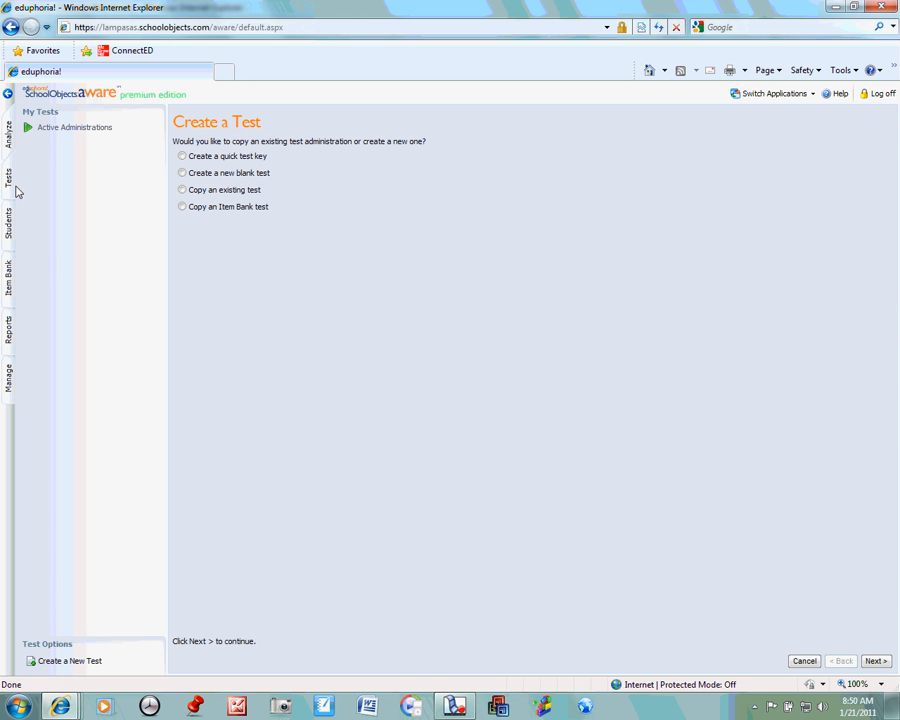
Step: Browse the pending and active administrations under District Assessments and Campus Assessments in the test administration area
left_click(9, 397)
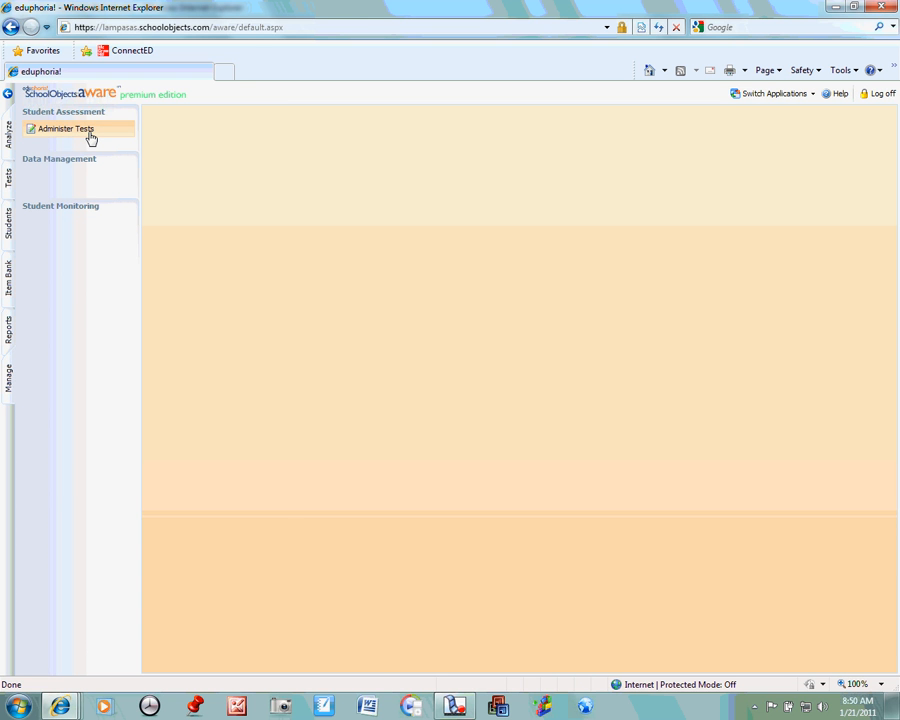
left_click(91, 138)
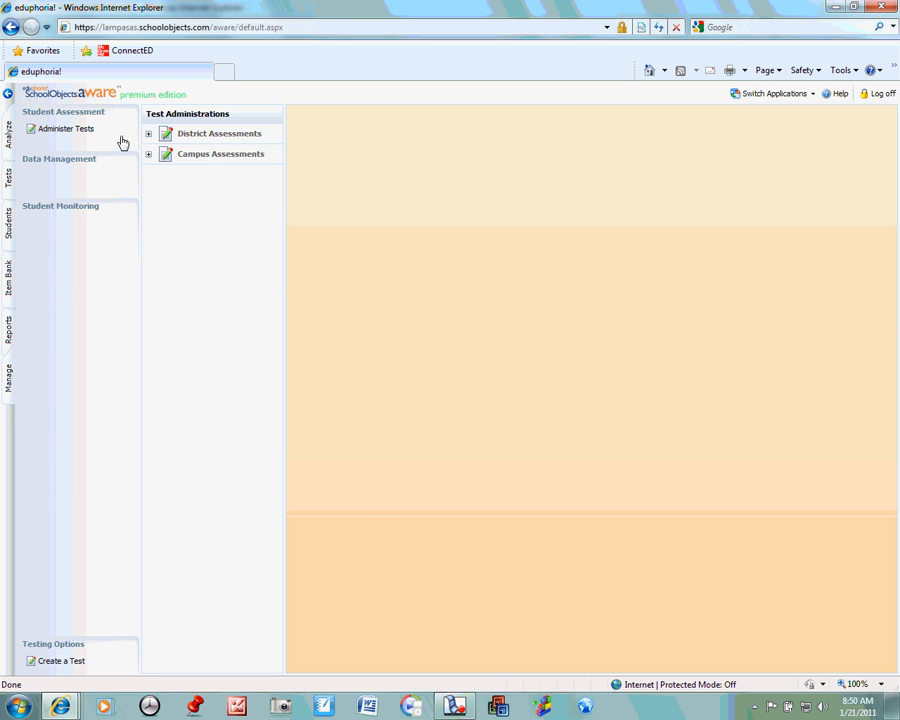
left_click(149, 135)
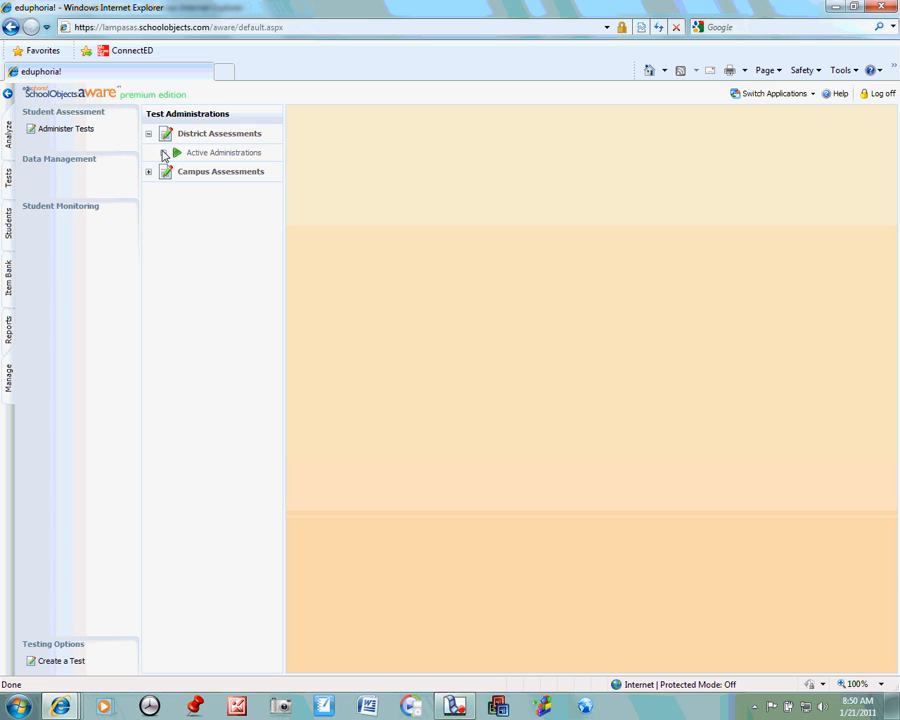
left_click(163, 154)
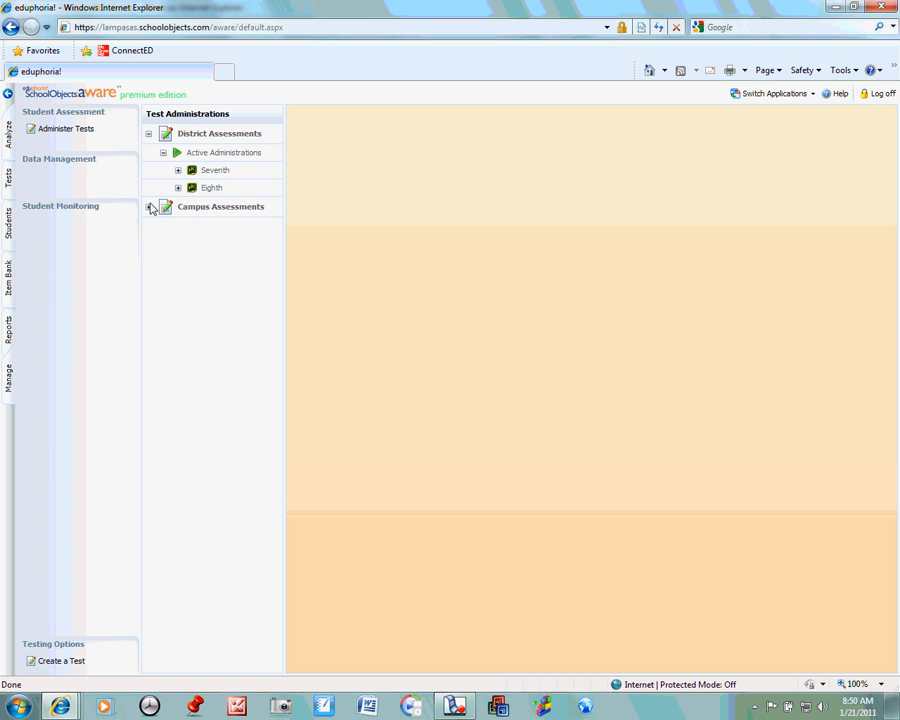
left_click(148, 207)
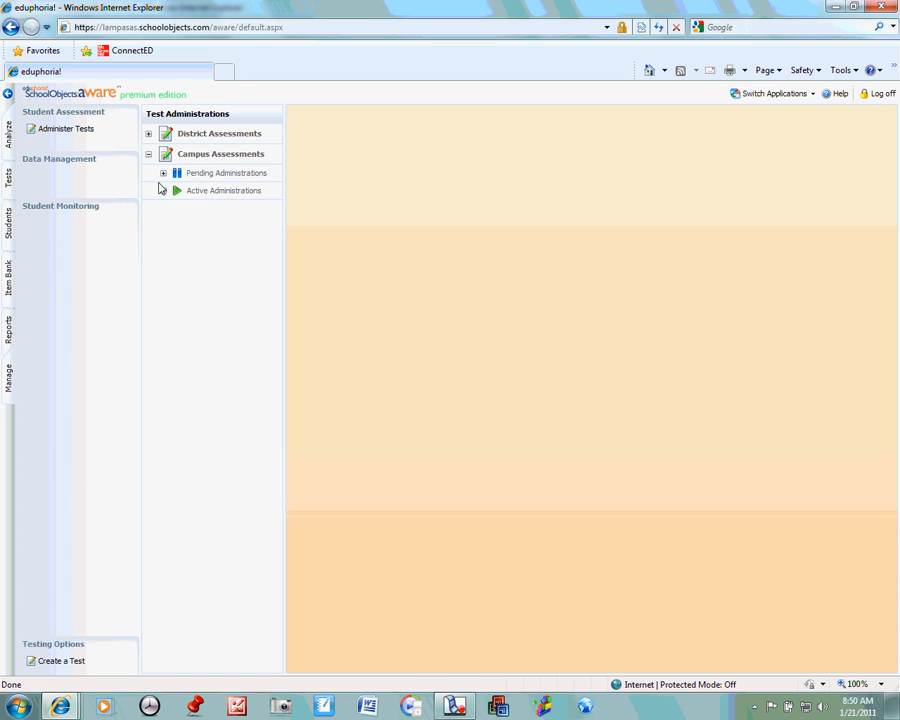
left_click(163, 174)
left_click(163, 207)
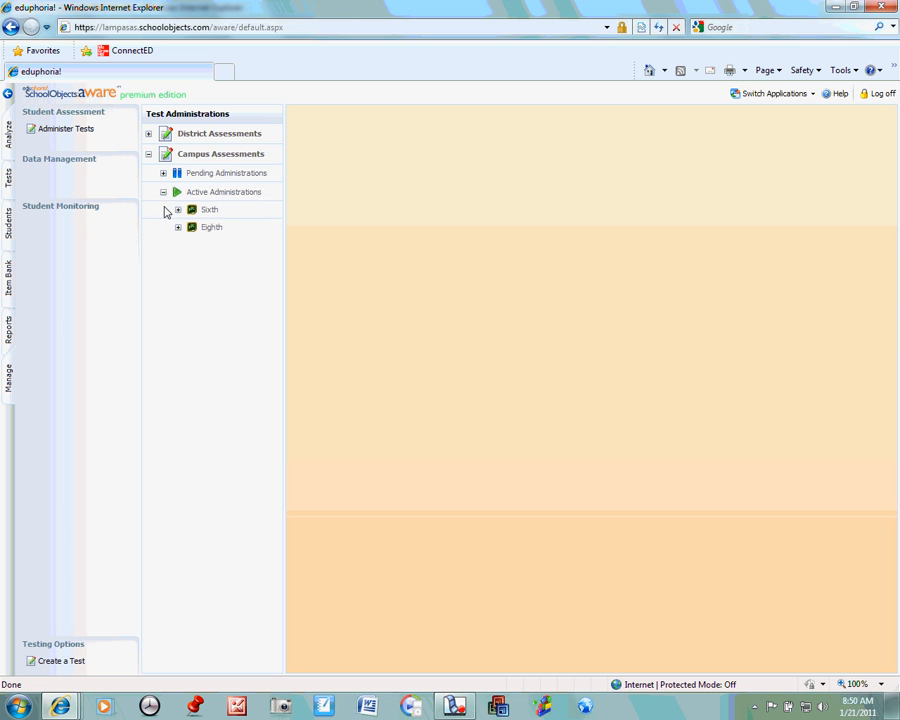
left_click(148, 155)
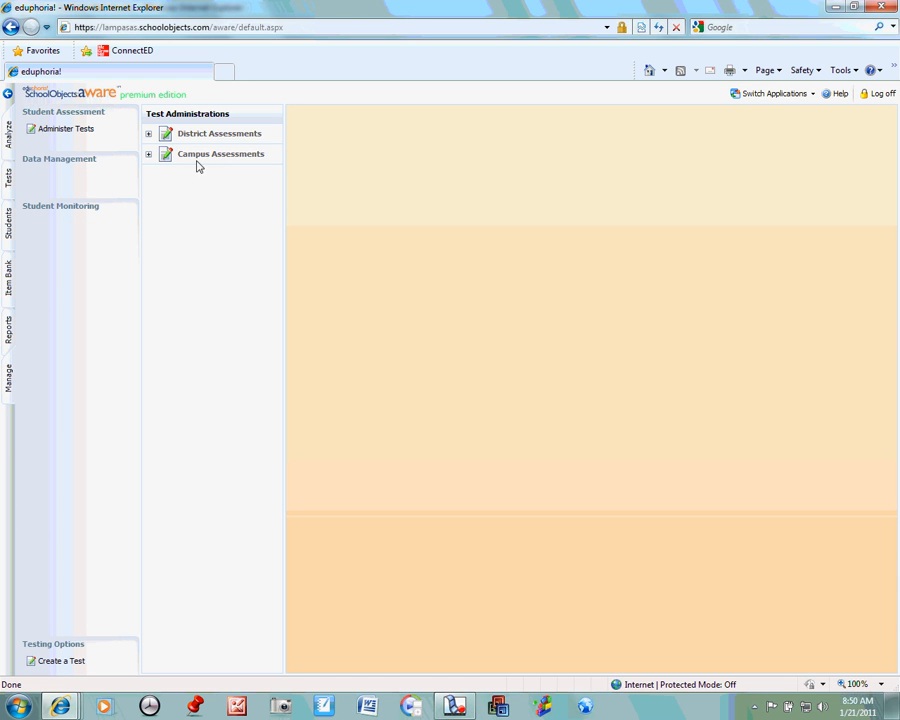
Step: Start creating a test from the test administration area, using the quick test key option
left_click(88, 665)
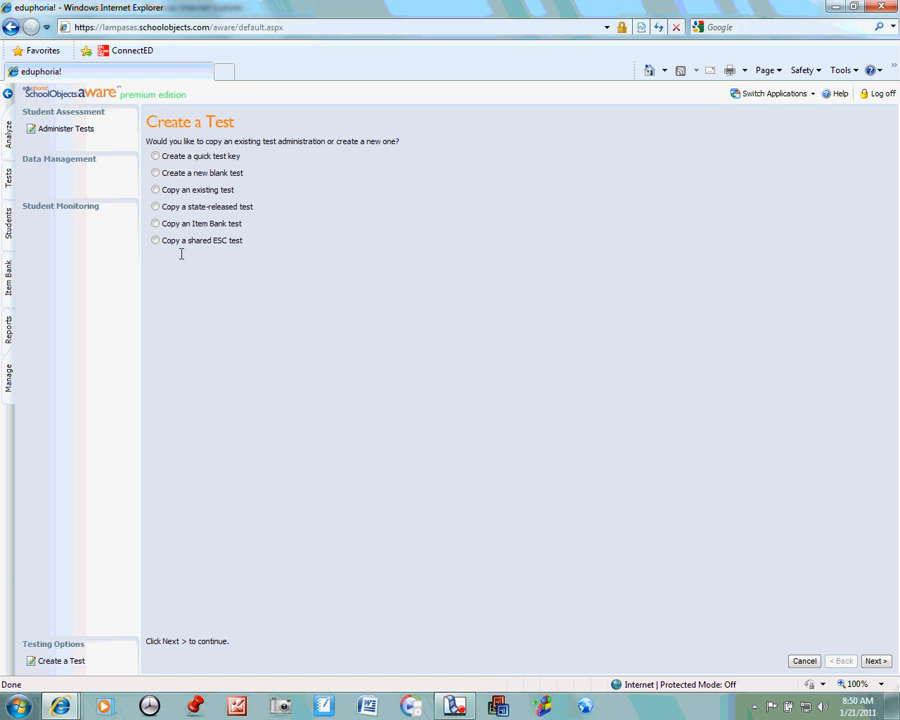
left_click(156, 157)
left_click(875, 662)
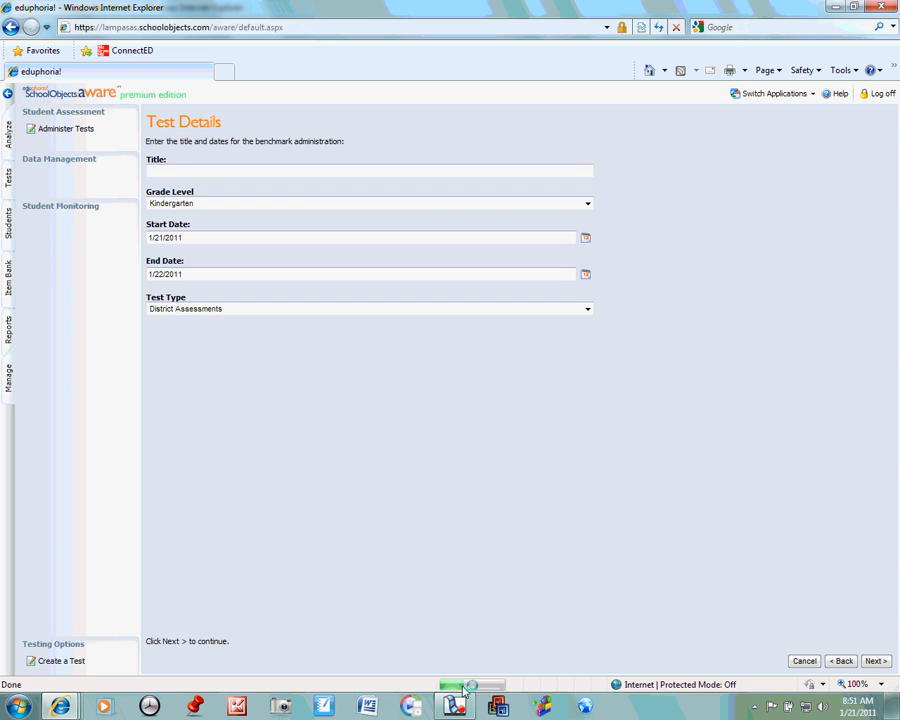
Step: Enter the test details: title Erase Me, grade level Eighth, end date 1/31/2011 and test type Campus Assessments
left_click(187, 169)
type("Erase Me")
left_click(259, 203)
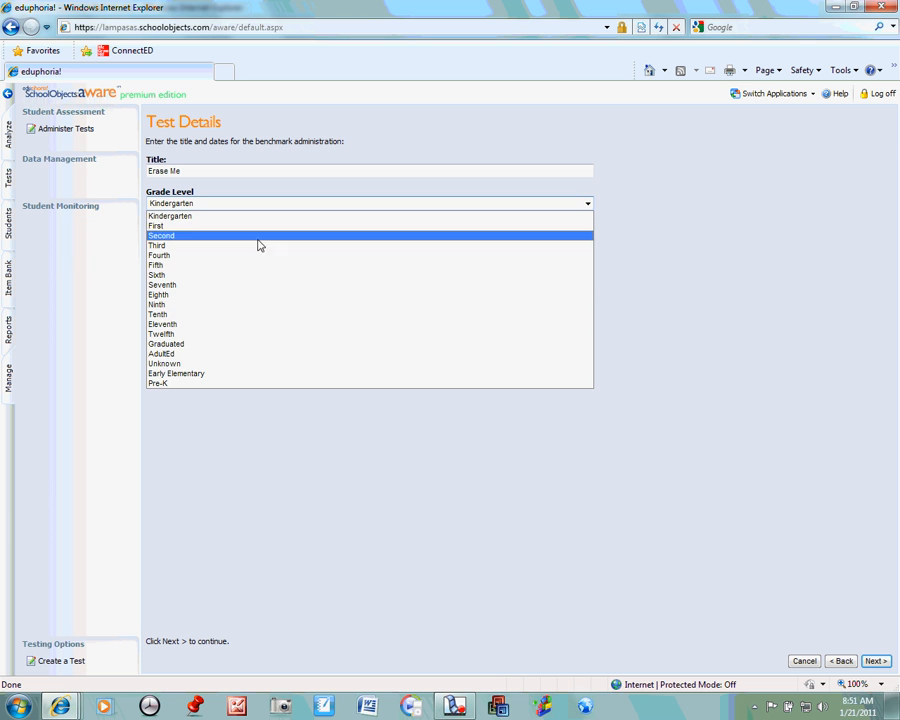
left_click(255, 297)
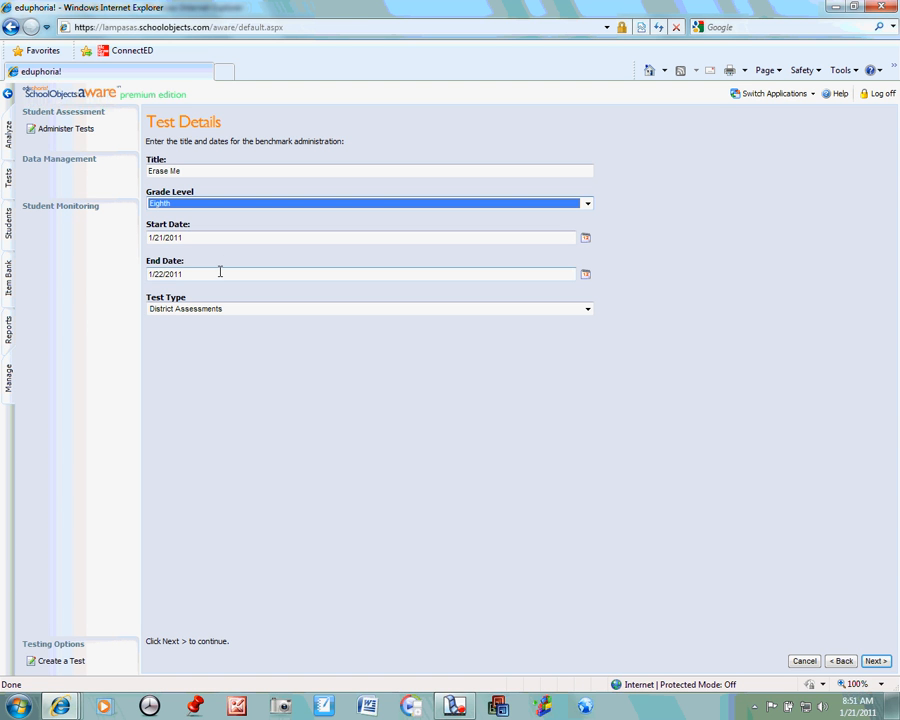
left_click(586, 276)
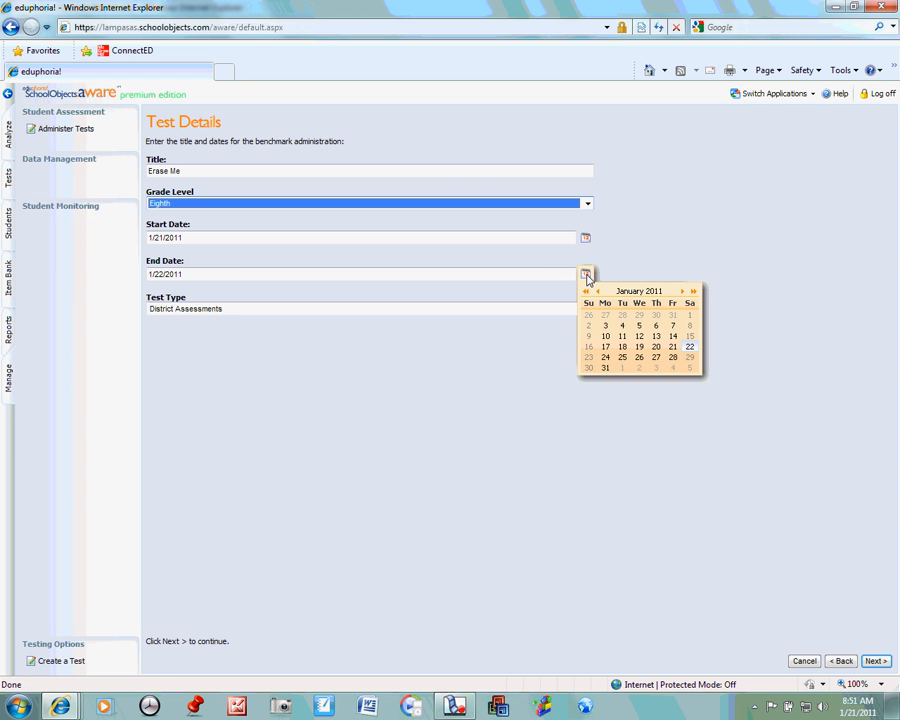
left_click(605, 369)
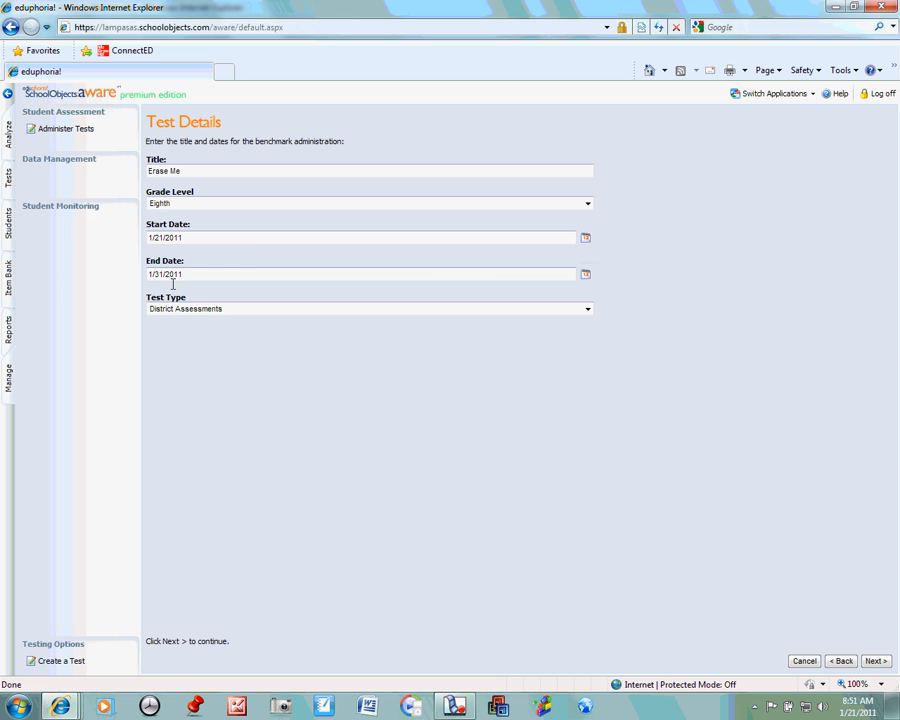
left_click(304, 314)
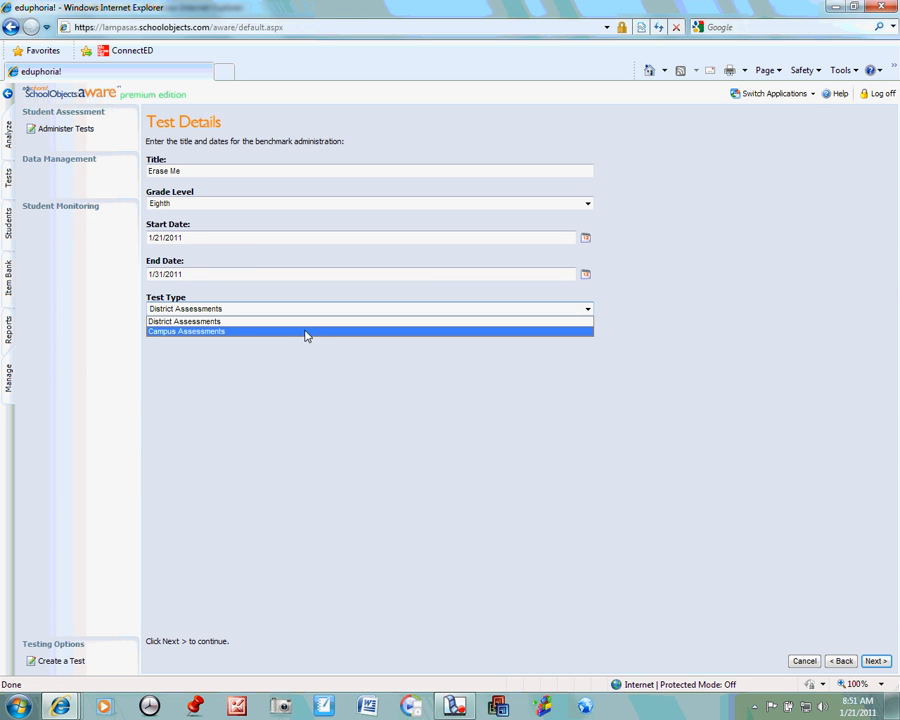
left_click(306, 332)
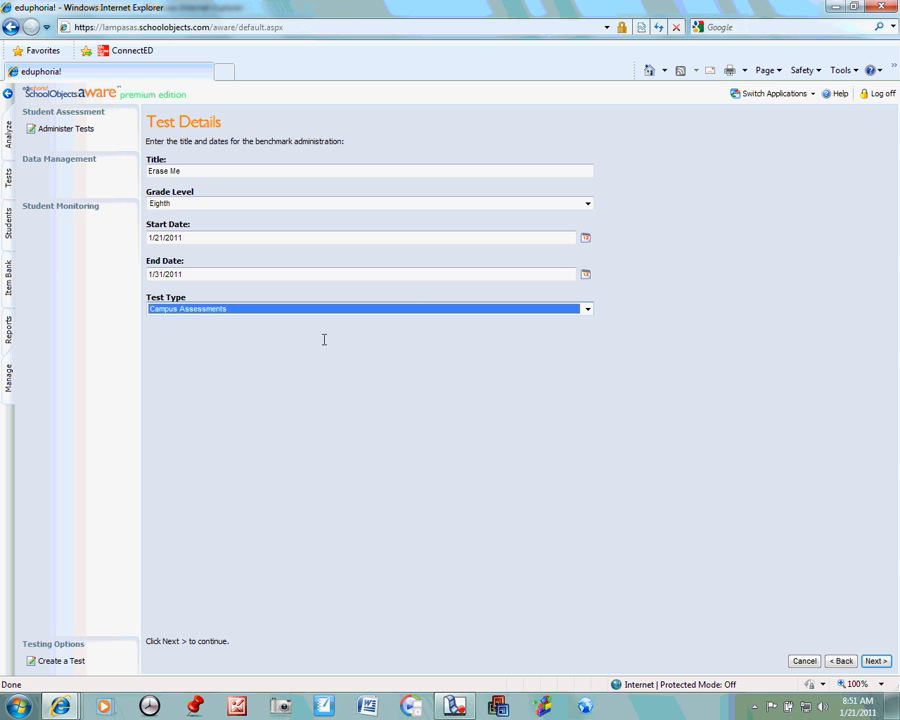
left_click(875, 663)
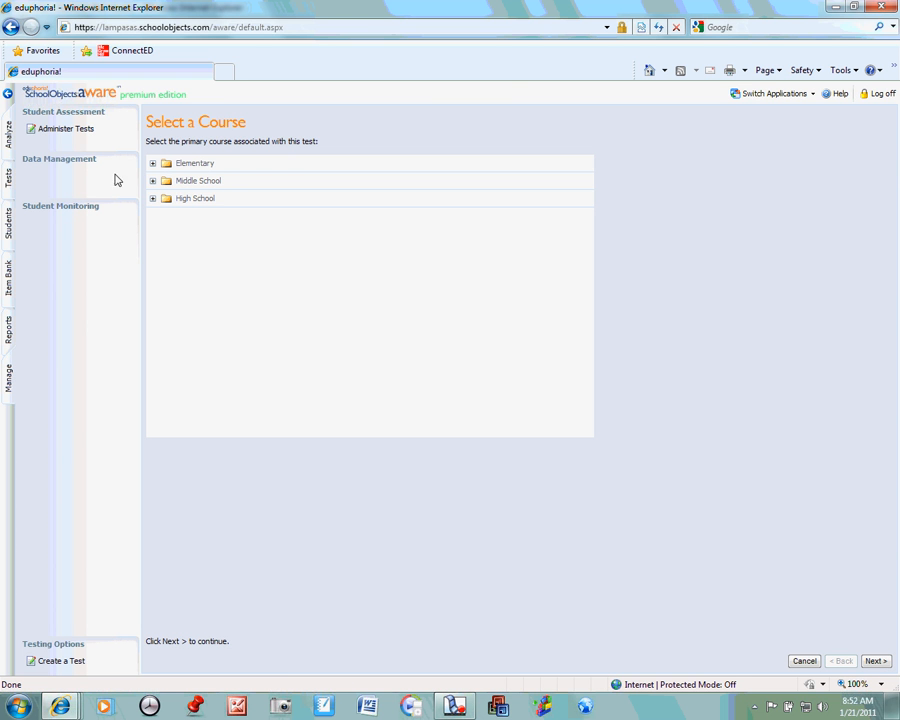
Step: Choose the Middle School course Science, Grade 7 as the test's primary course
left_click(153, 181)
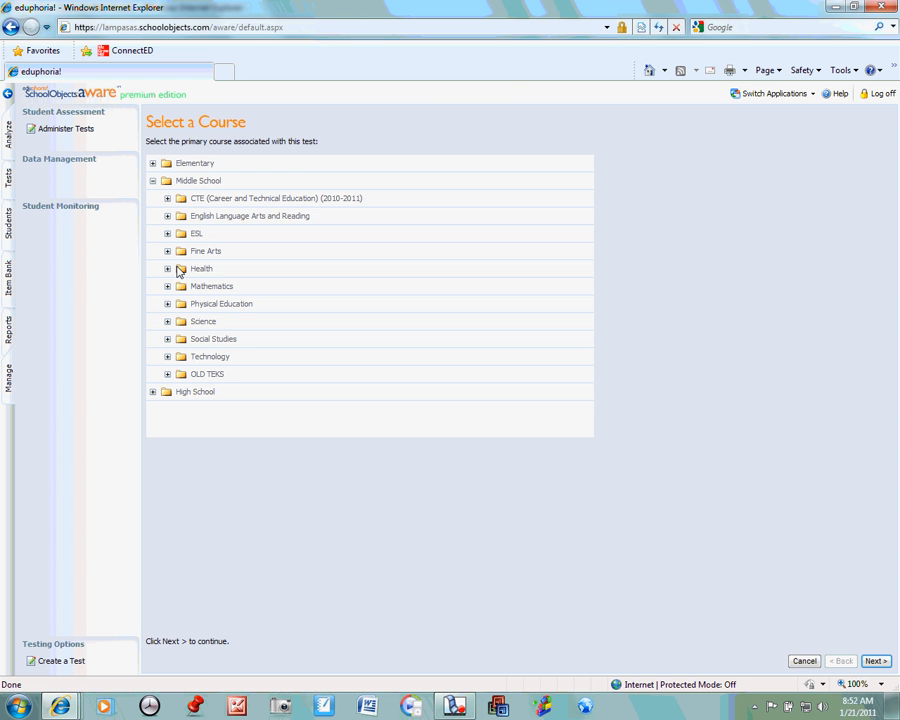
left_click(168, 322)
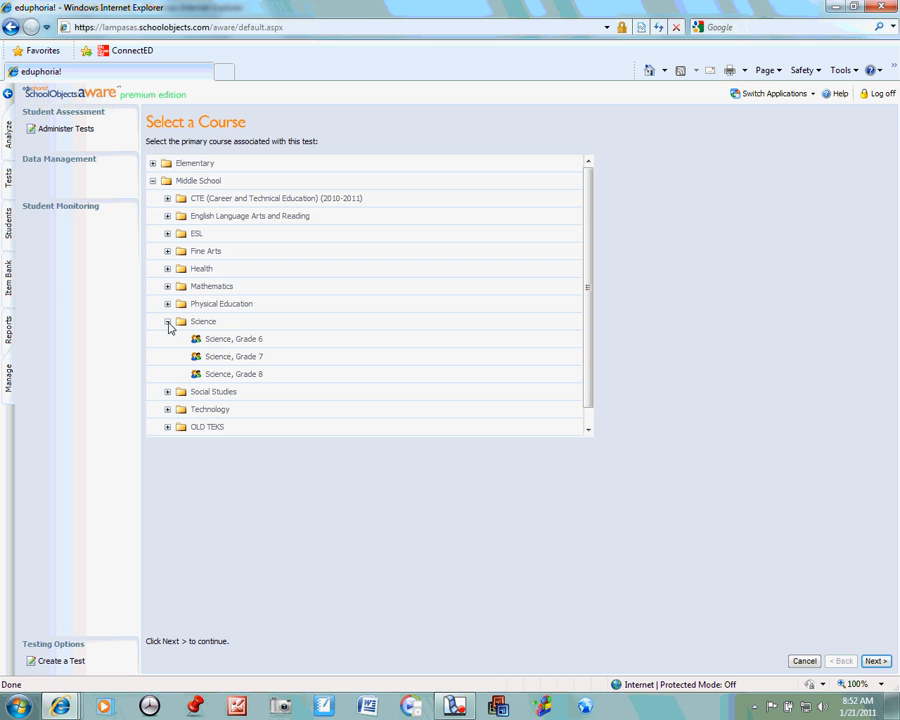
left_click(233, 359)
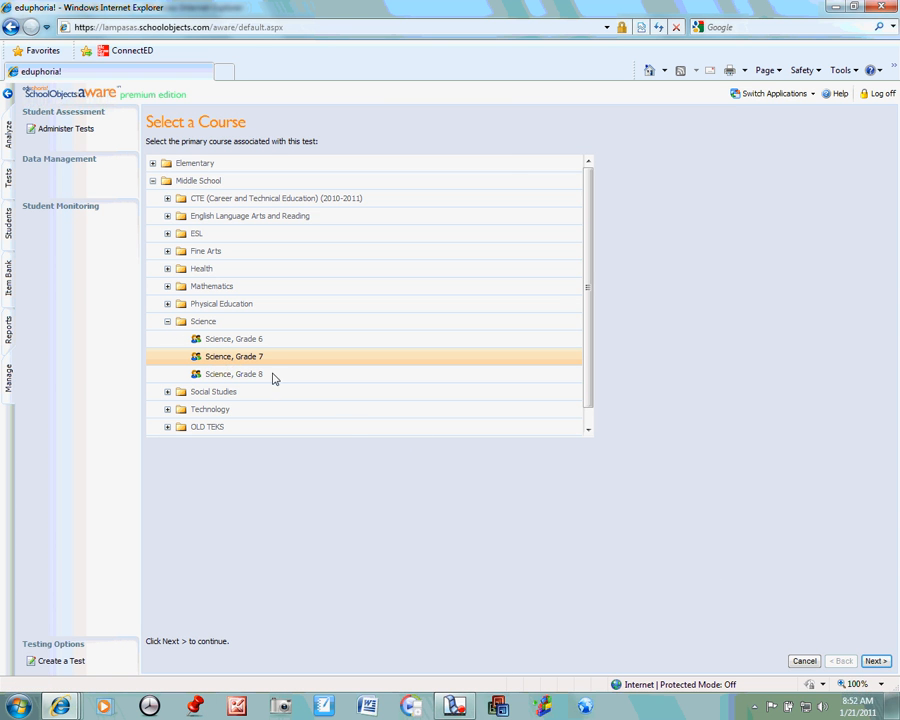
left_click(875, 662)
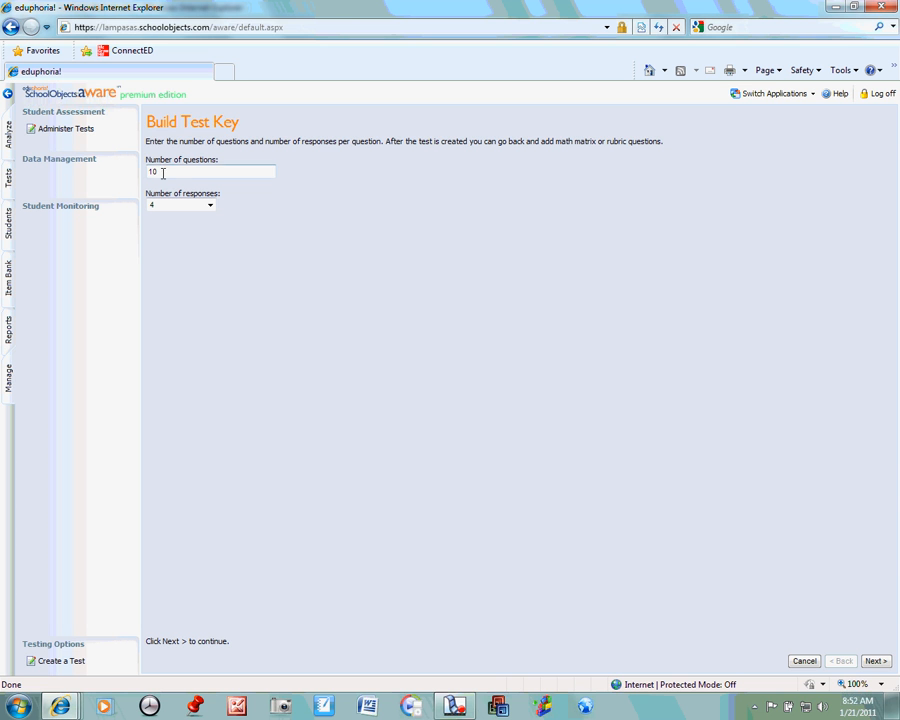
Step: Set the test key to 5 questions, leave the correct answers blank, and finish creating the test
double_click(160, 172)
type("5")
left_click(875, 661)
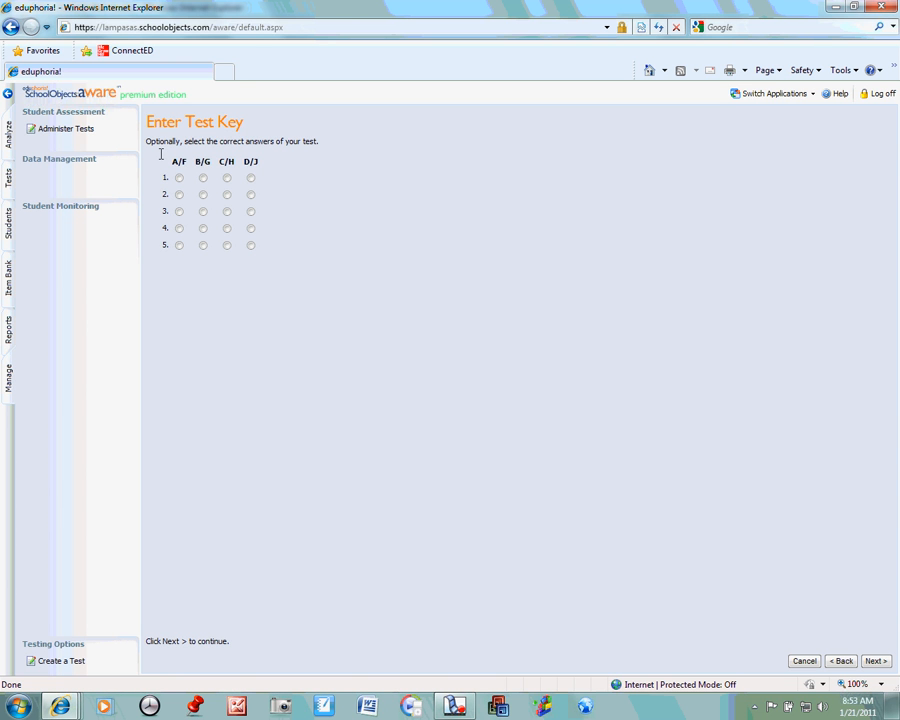
left_click(875, 661)
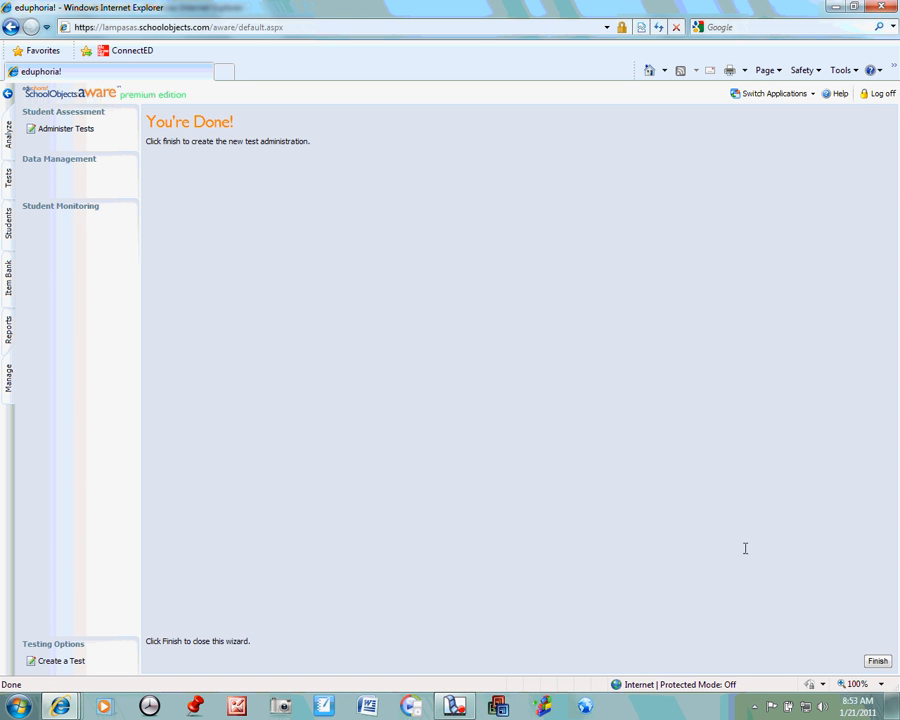
left_click(878, 662)
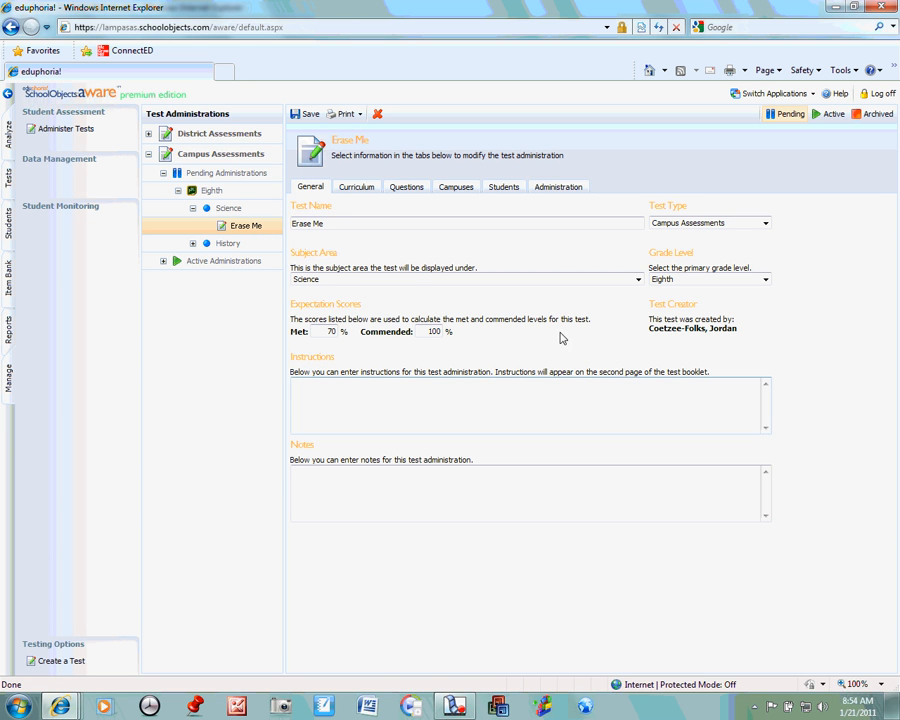
Step: In question 1 of the Erase Me test, mark the second response as correct and replace its text with "fgjhfgjhj"
left_click(360, 189)
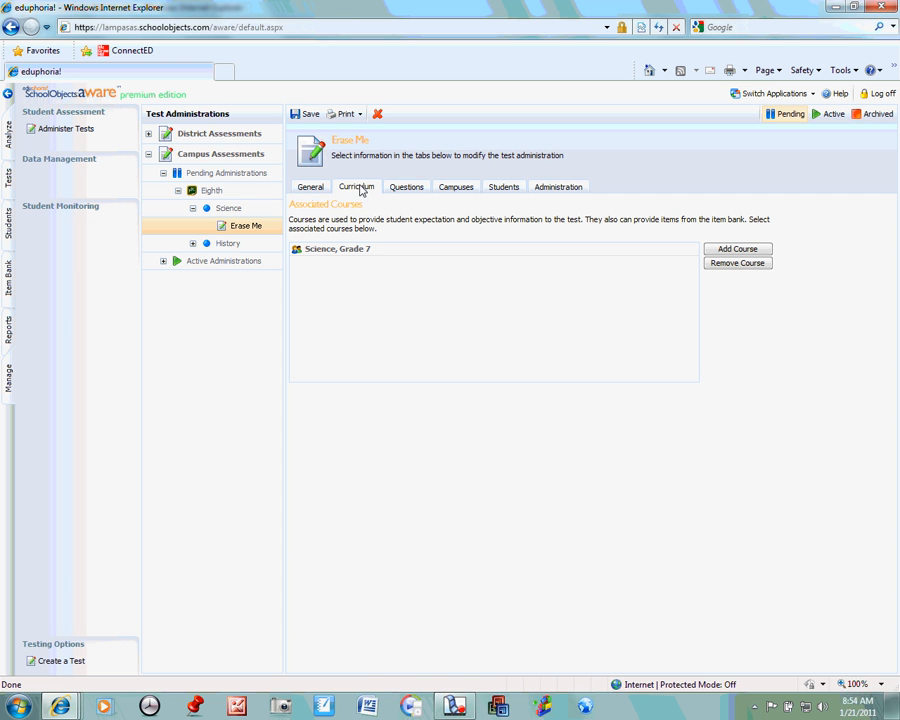
left_click(416, 192)
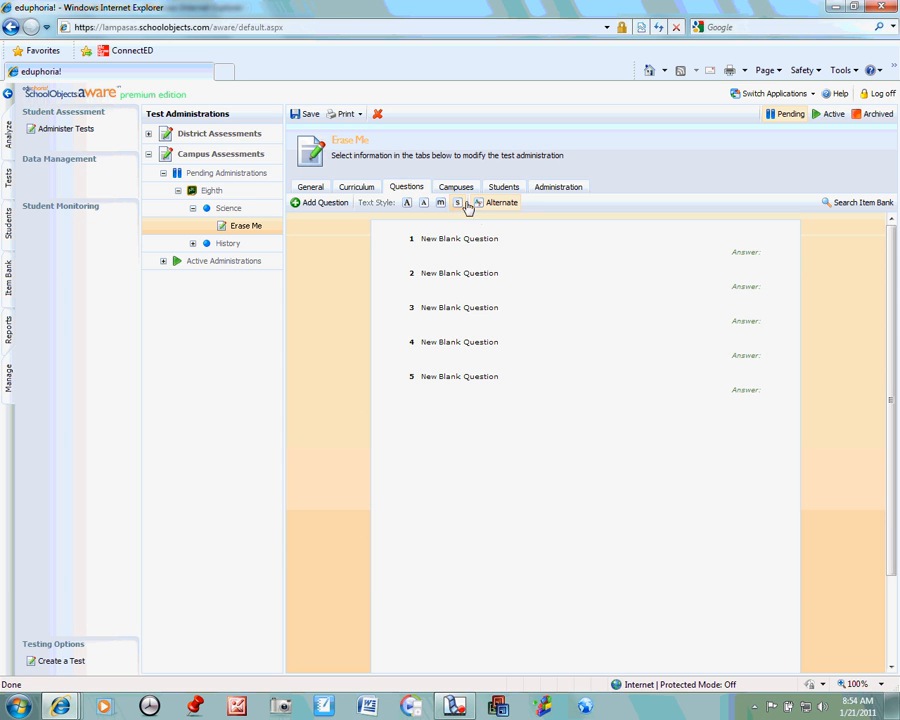
mouse_move(485, 249)
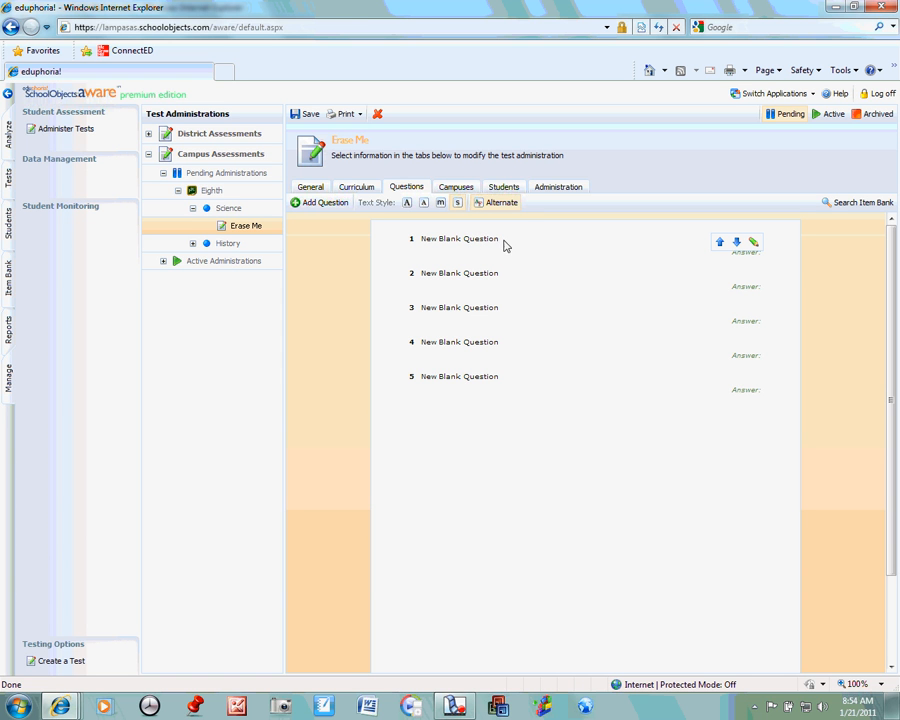
left_click(755, 246)
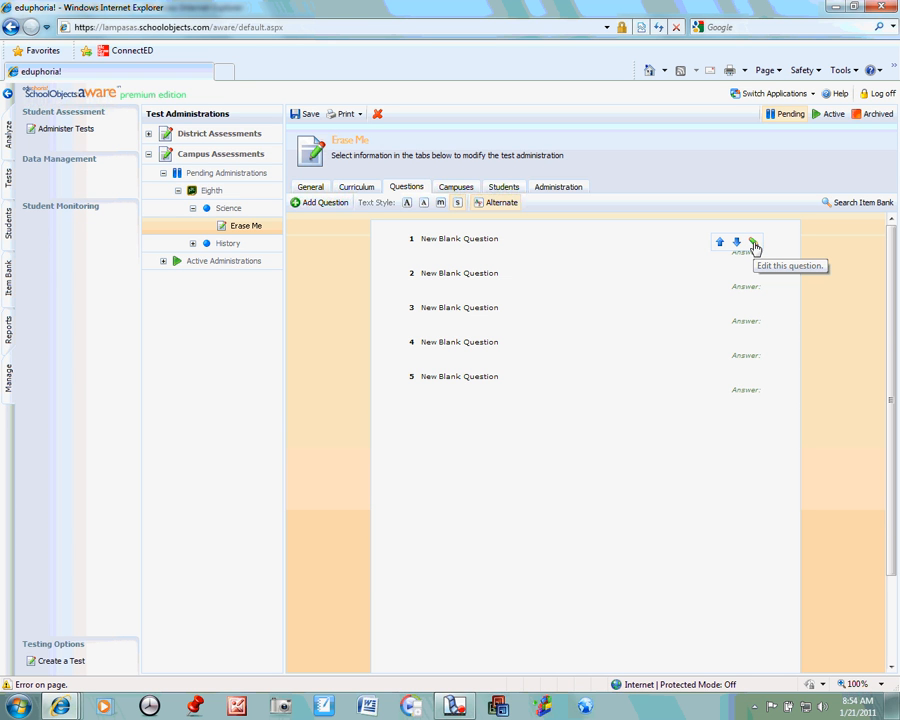
left_click(755, 246)
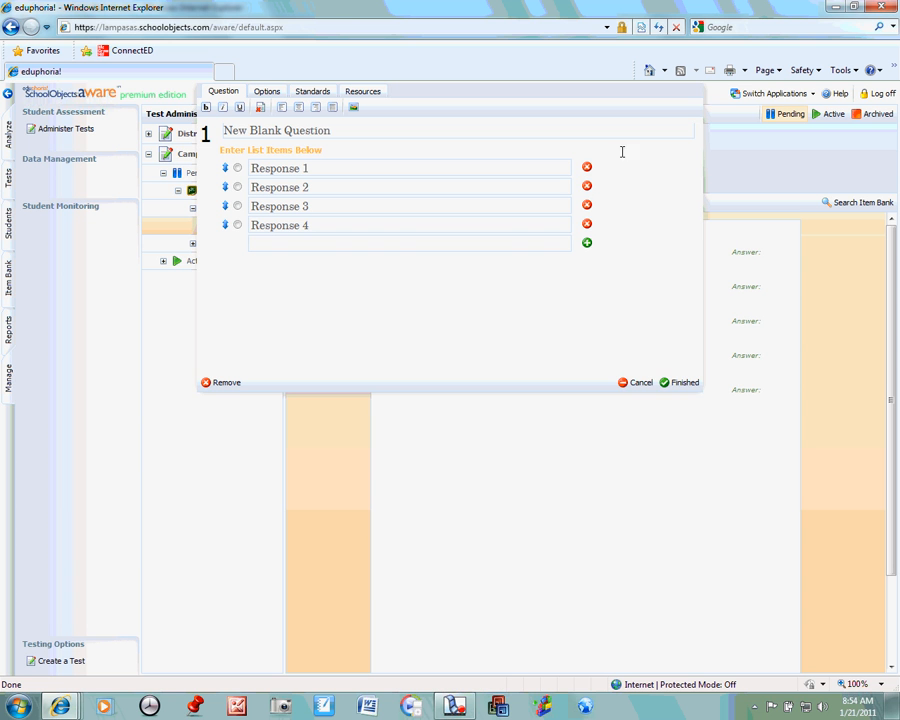
left_click(237, 187)
left_click(321, 191)
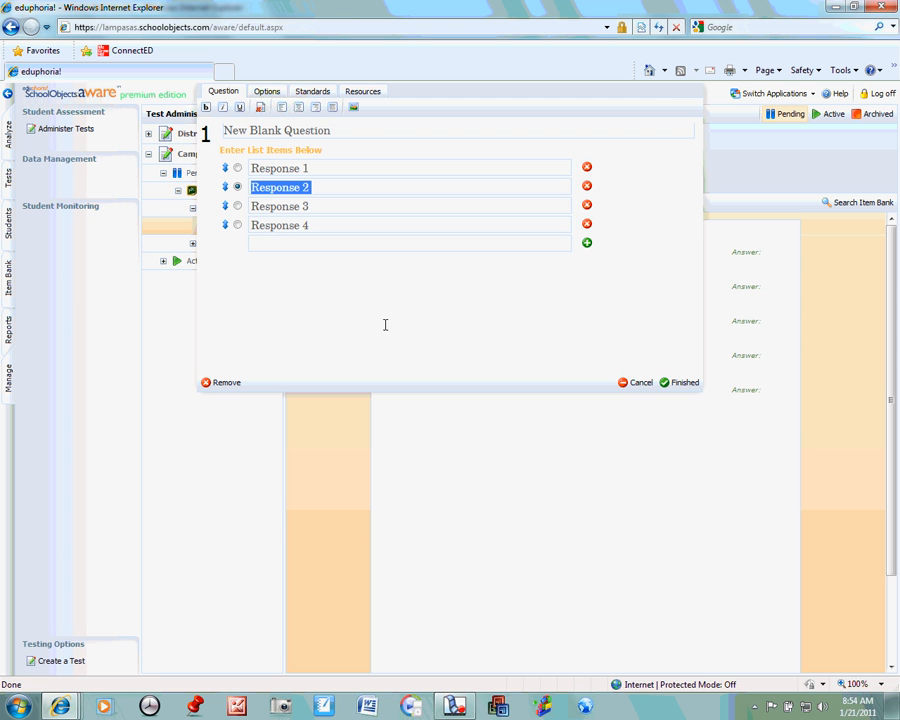
type("fgjhfgjhj")
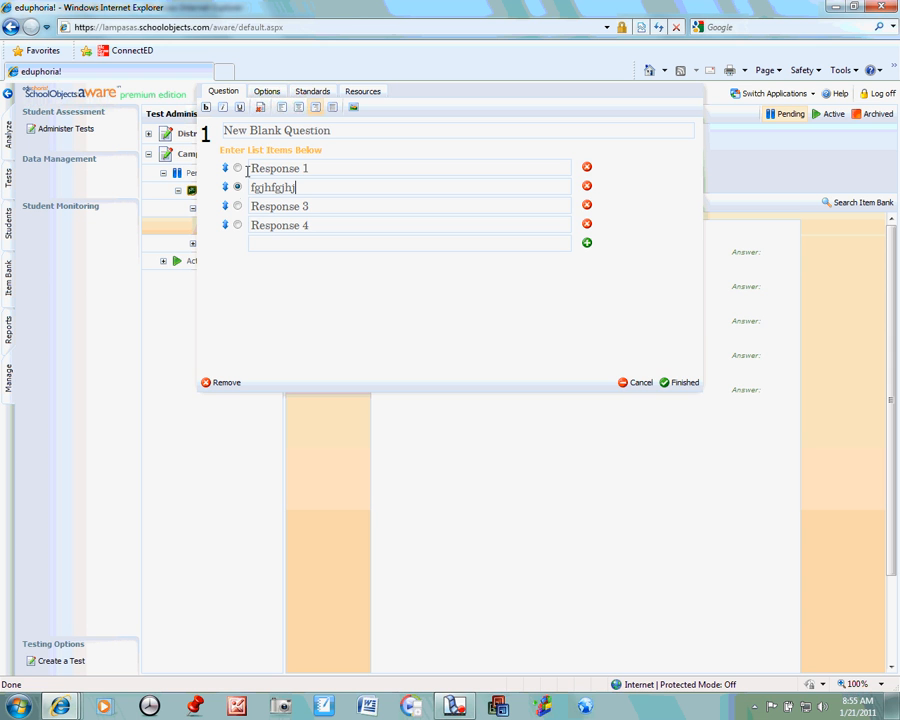
Step: Link question 1 to the Science, Grade 7 student expectation 7.6(A) on organic compounds and finish editing the question
left_click(313, 92)
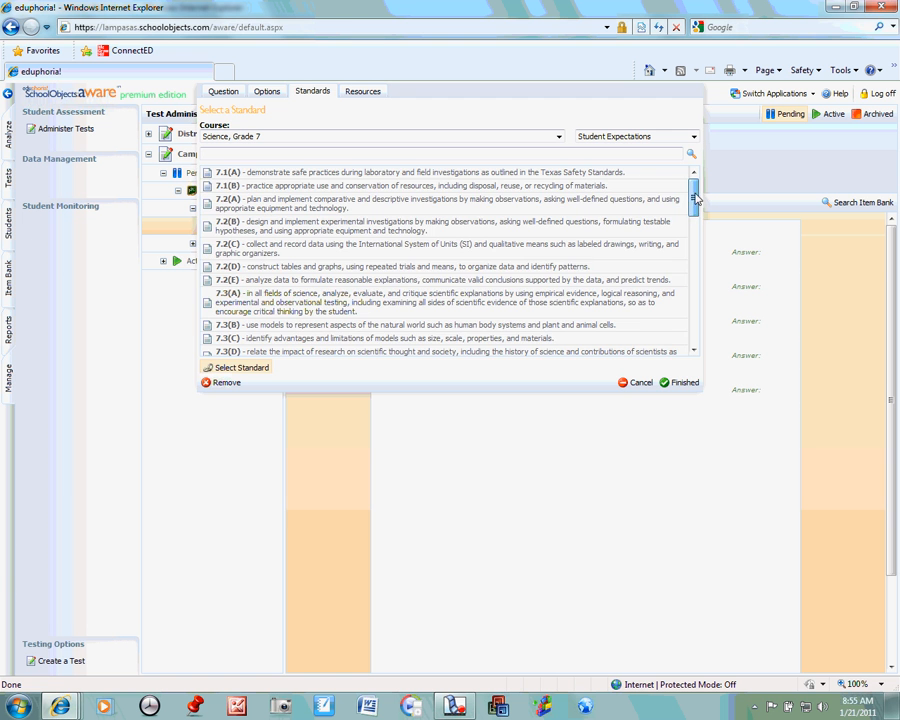
left_click_drag(696, 196, 703, 250)
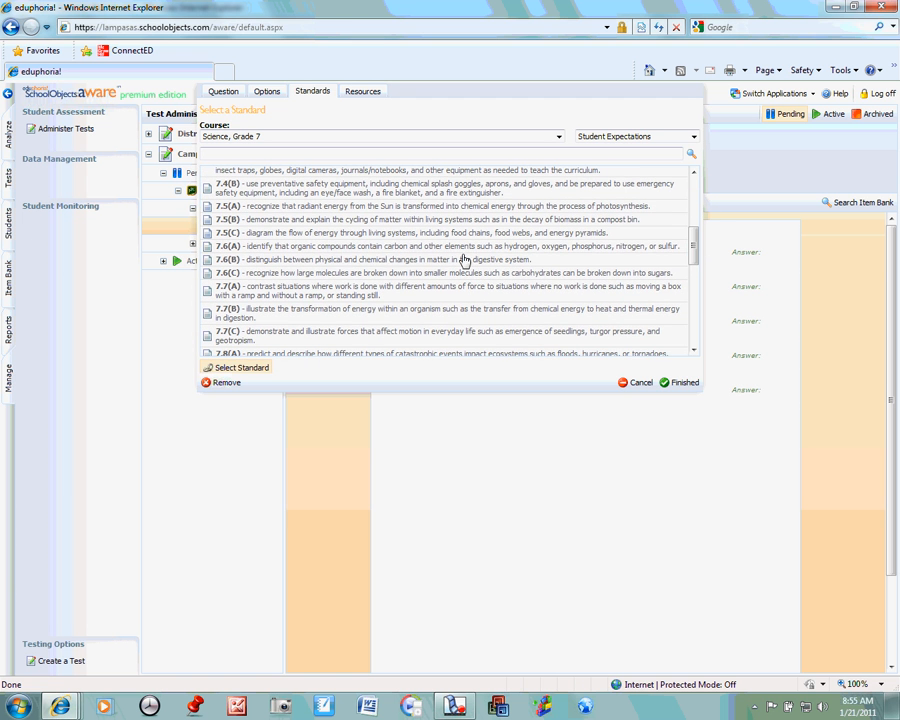
left_click(340, 250)
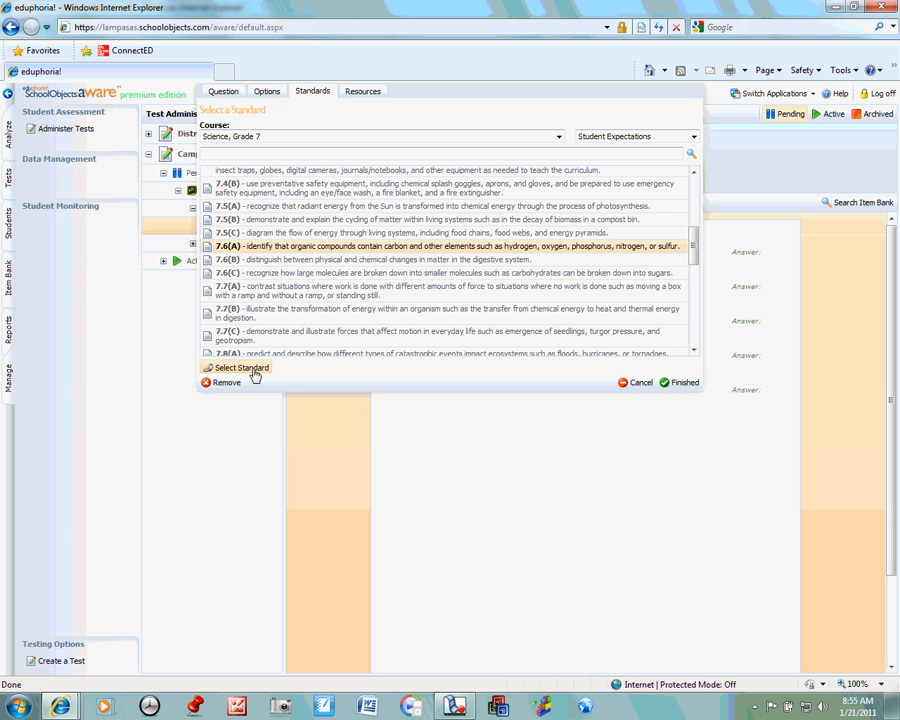
left_click(255, 368)
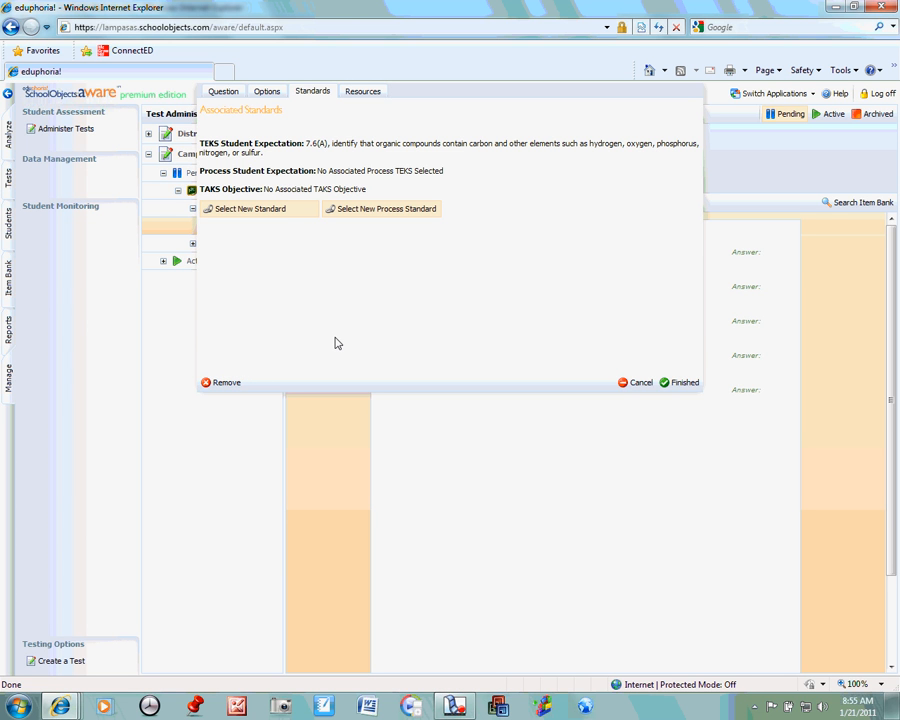
left_click(668, 388)
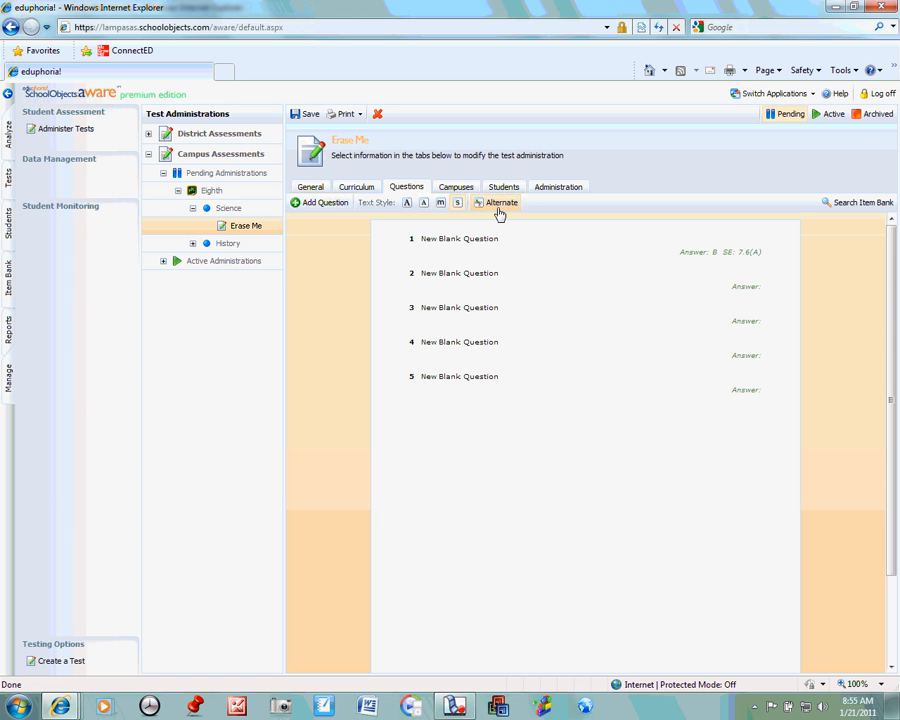
Step: Review the campuses participating in the Erase Me test and open its student assignment settings
mouse_move(512, 245)
mouse_move(522, 317)
mouse_move(500, 274)
left_click(457, 190)
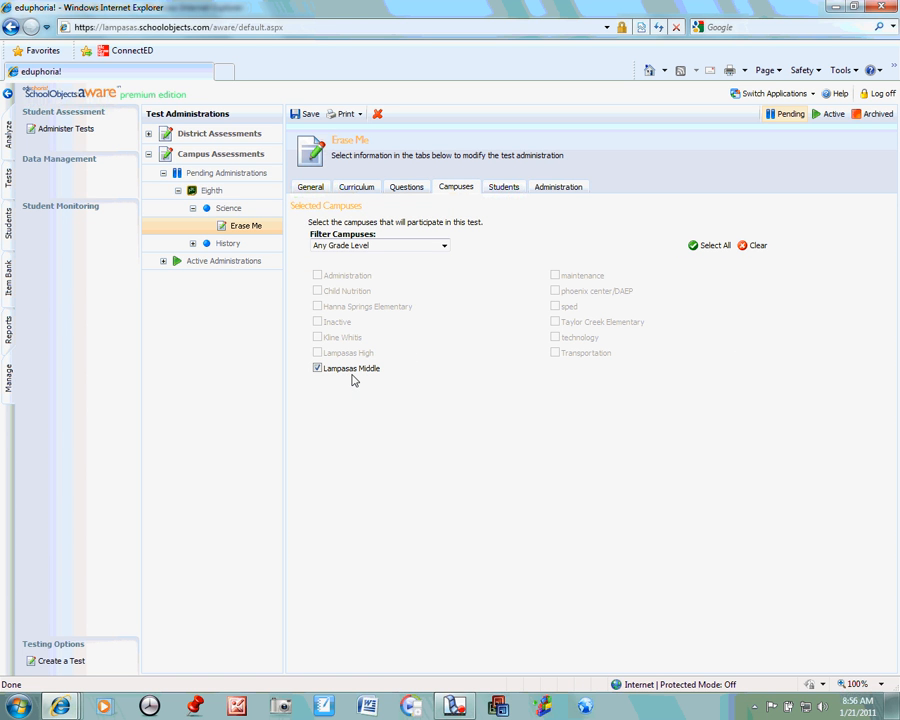
left_click(505, 190)
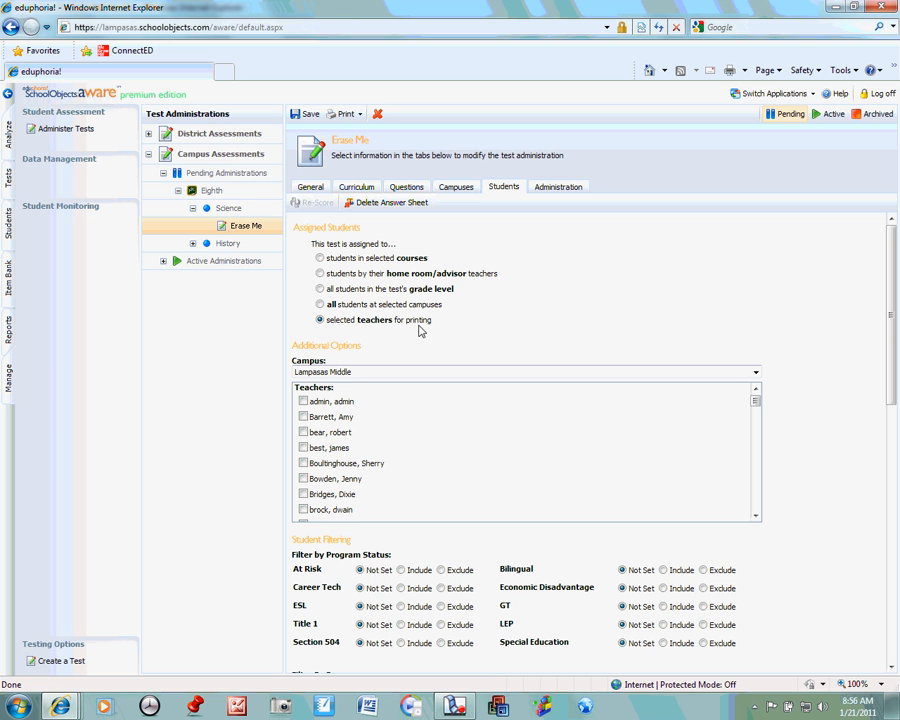
left_click(304, 494)
scroll(752, 516, "down", 3)
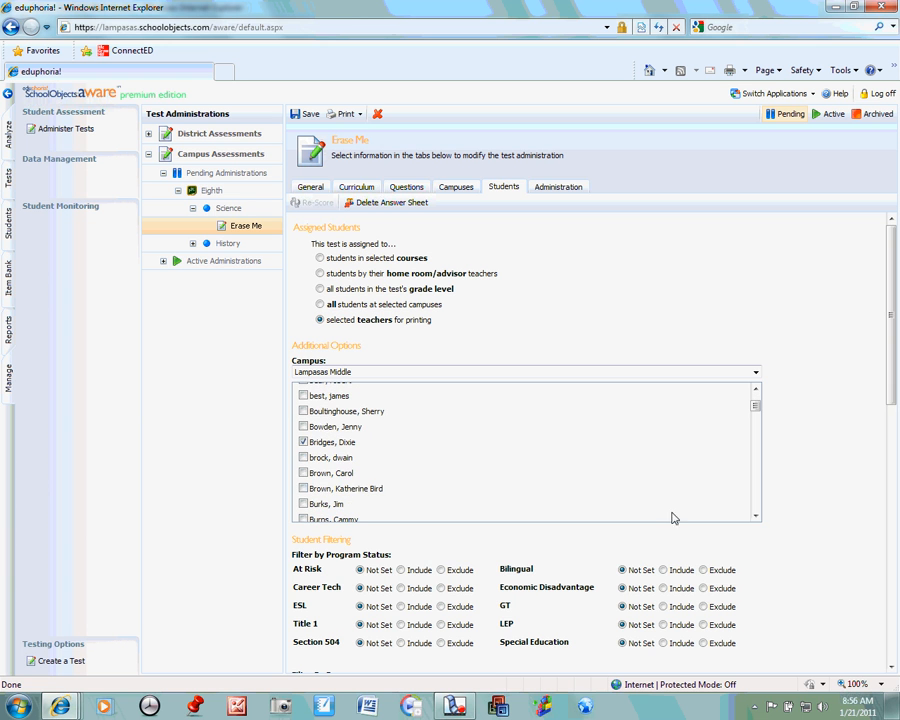
left_click(336, 474)
left_click(303, 444)
Step: Select the test creator among the Lampasas Middle teachers the test is assigned to for printing, and save the test
left_click(755, 509)
left_click(755, 509)
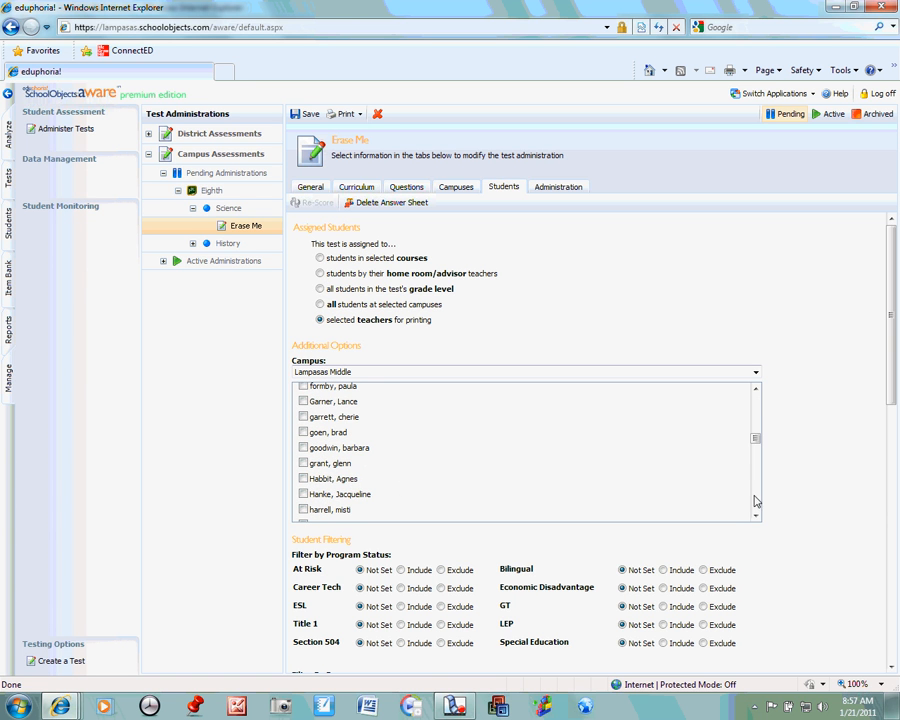
left_click_drag(757, 445, 756, 417)
left_click(303, 430)
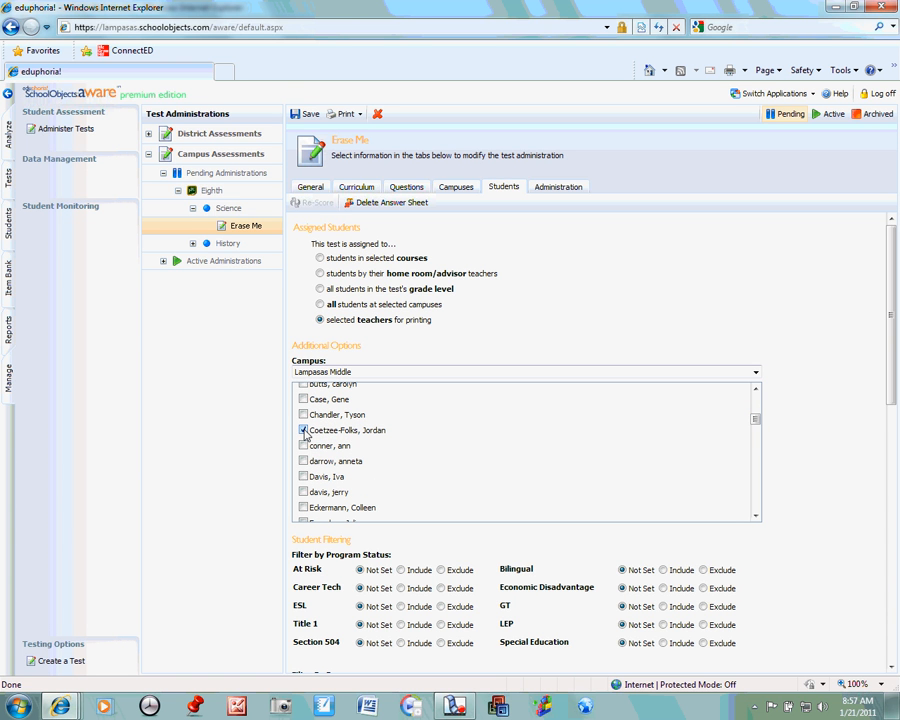
left_click(306, 119)
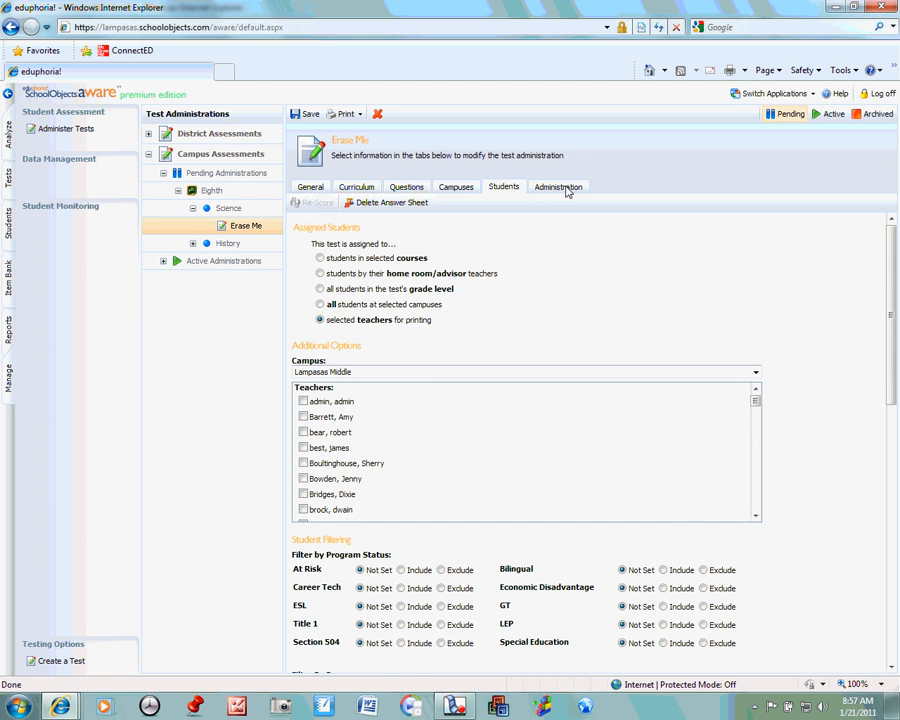
Step: Save the test from its administration settings and check the list of tests available to administer
left_click(562, 188)
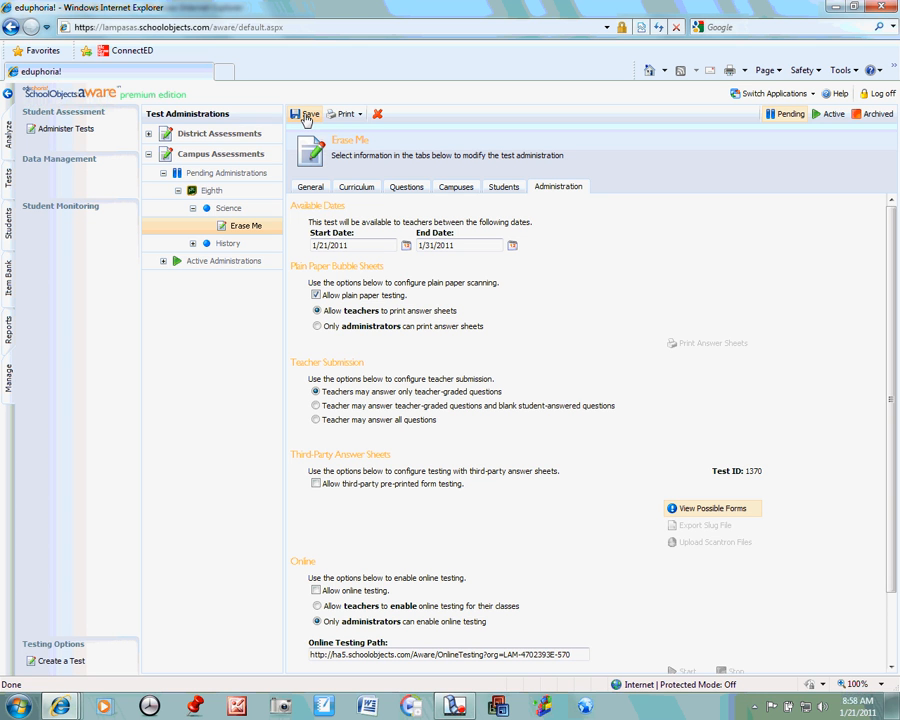
left_click(307, 115)
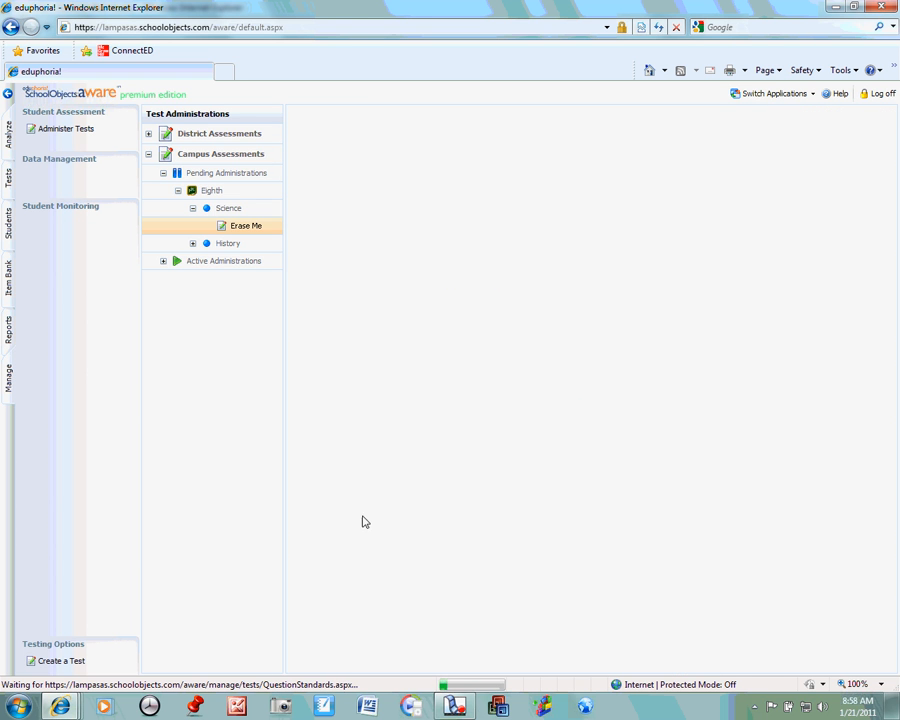
left_click(10, 140)
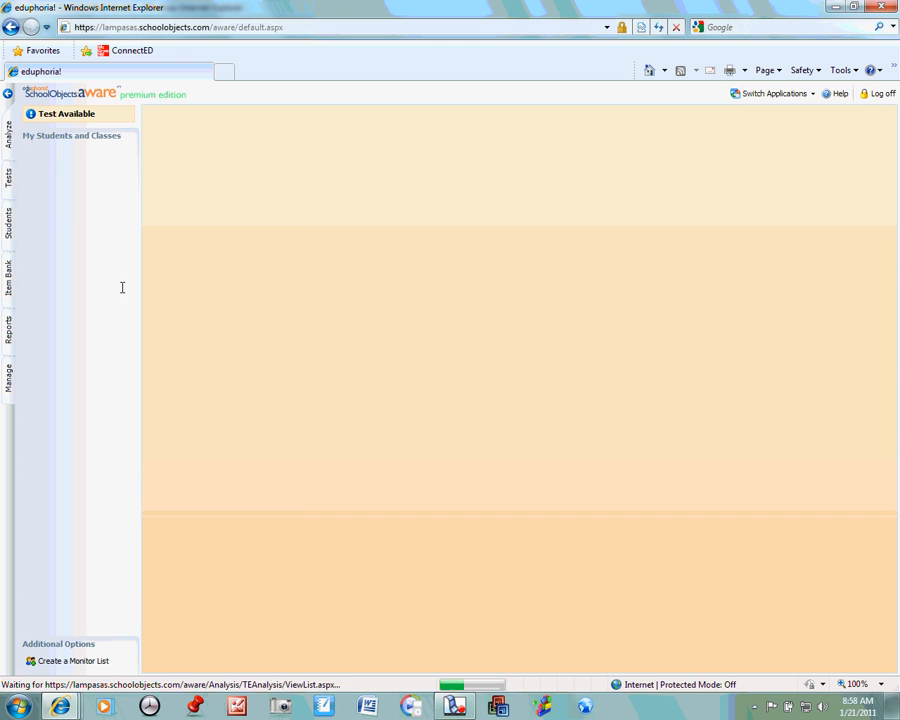
left_click(105, 120)
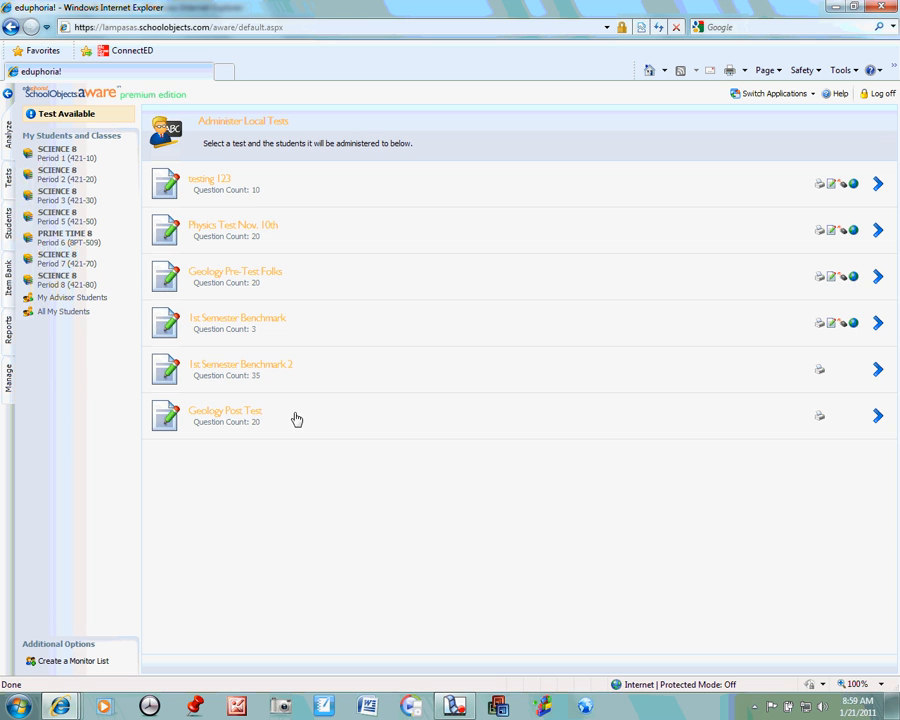
Step: Reopen the Erase Me test from the pending Eighth grade Science campus assessments and set its status to Active
left_click(9, 380)
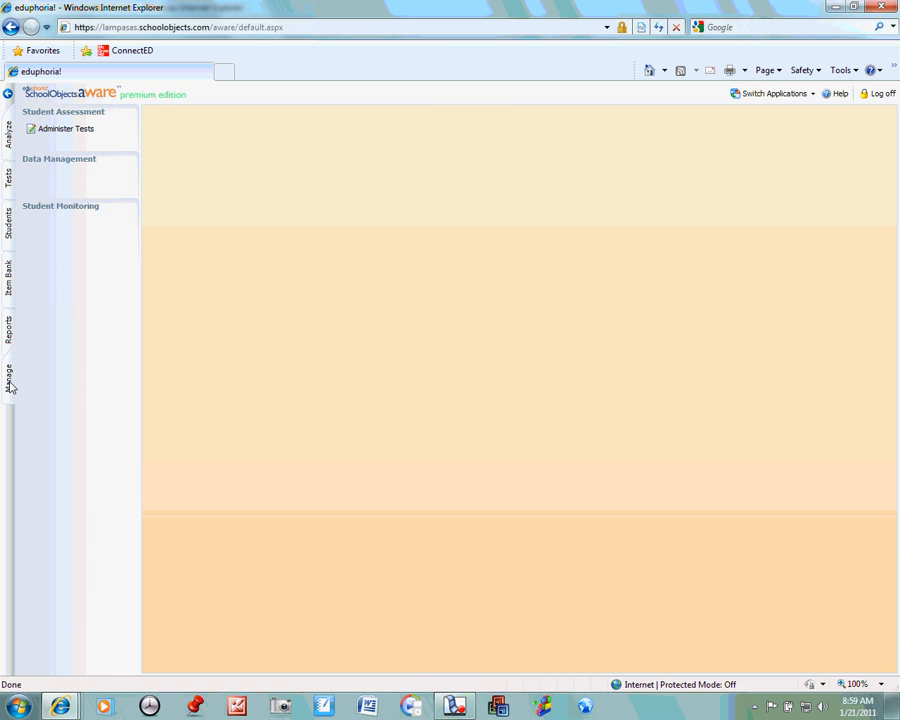
left_click(70, 134)
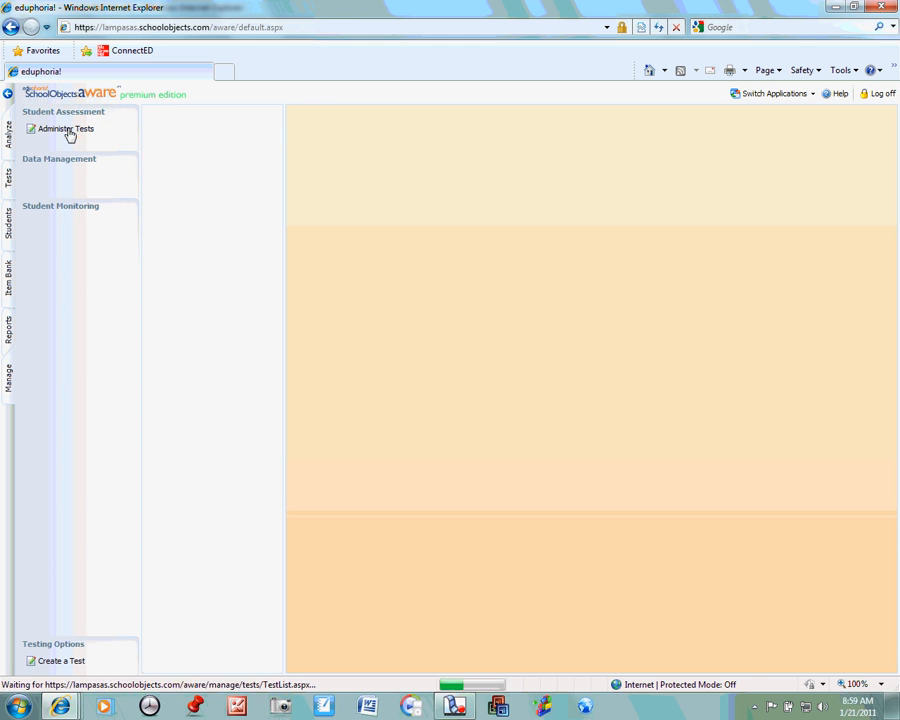
left_click(214, 156)
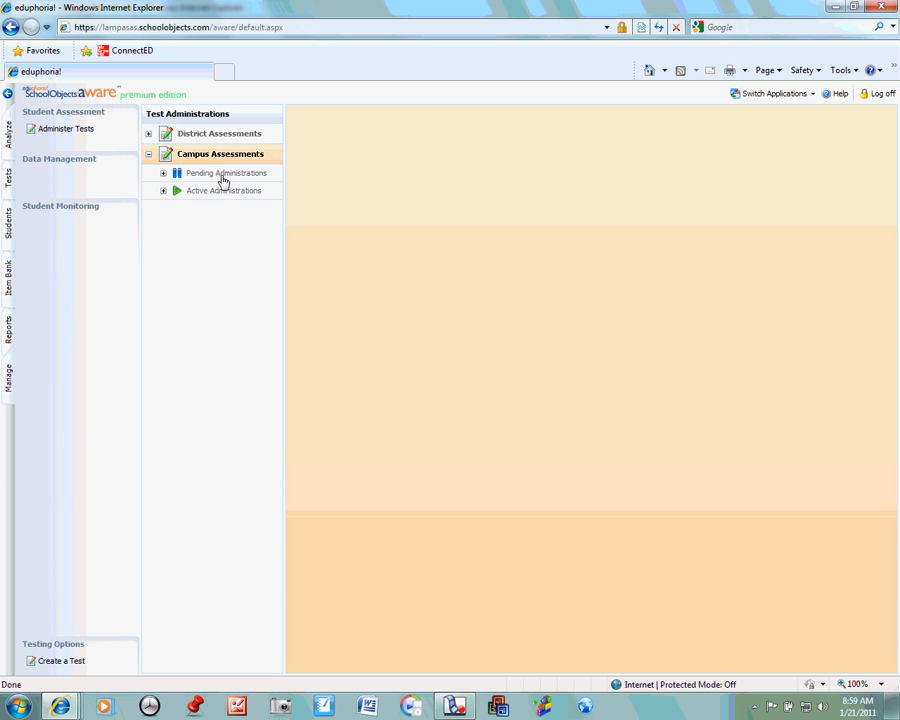
left_click(221, 175)
left_click(218, 193)
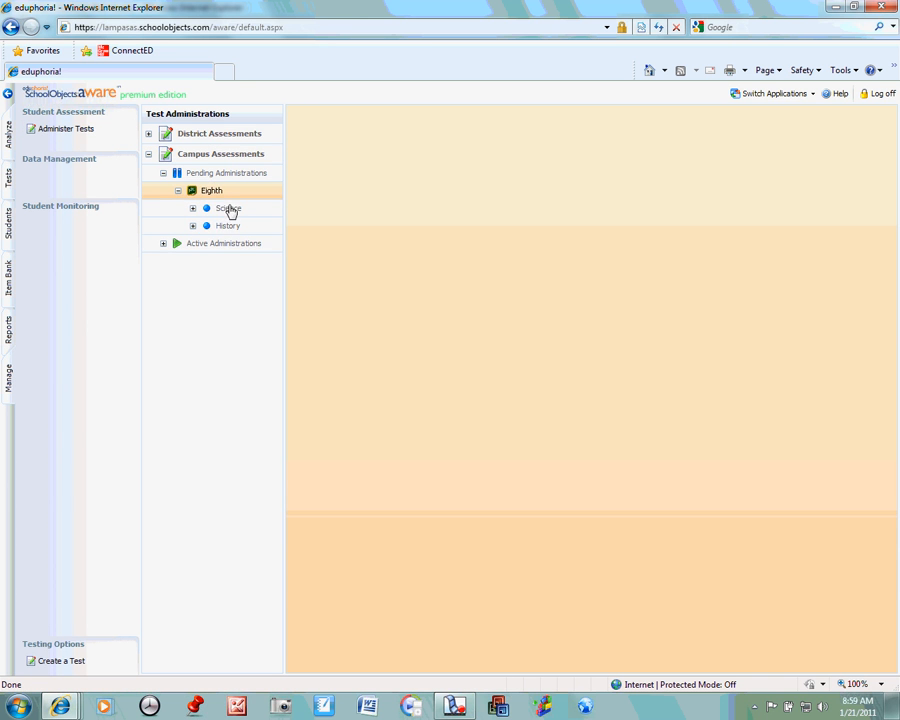
left_click(232, 209)
left_click(247, 227)
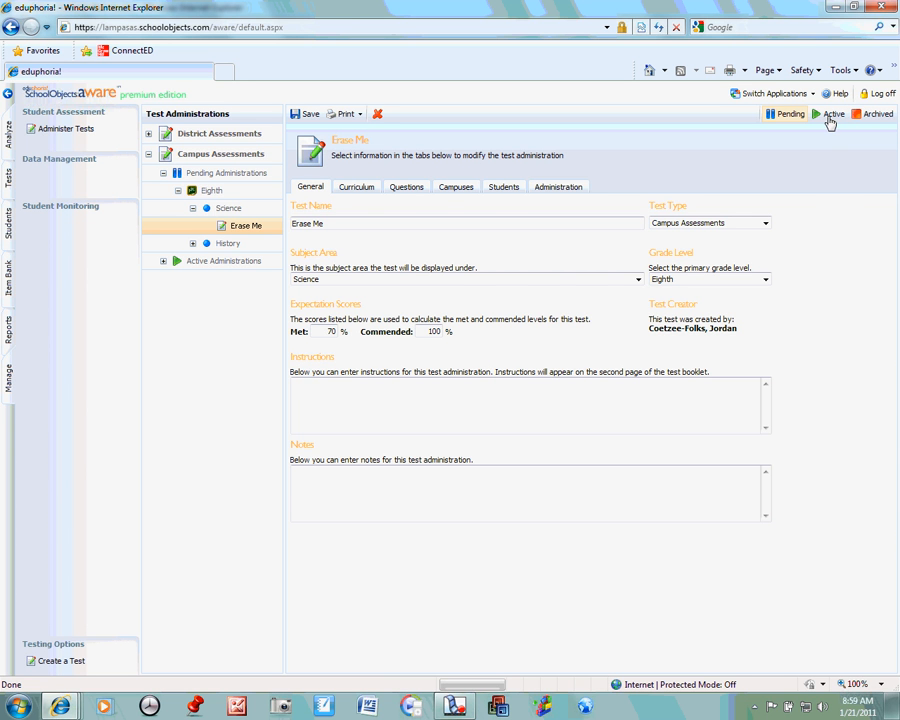
left_click(830, 116)
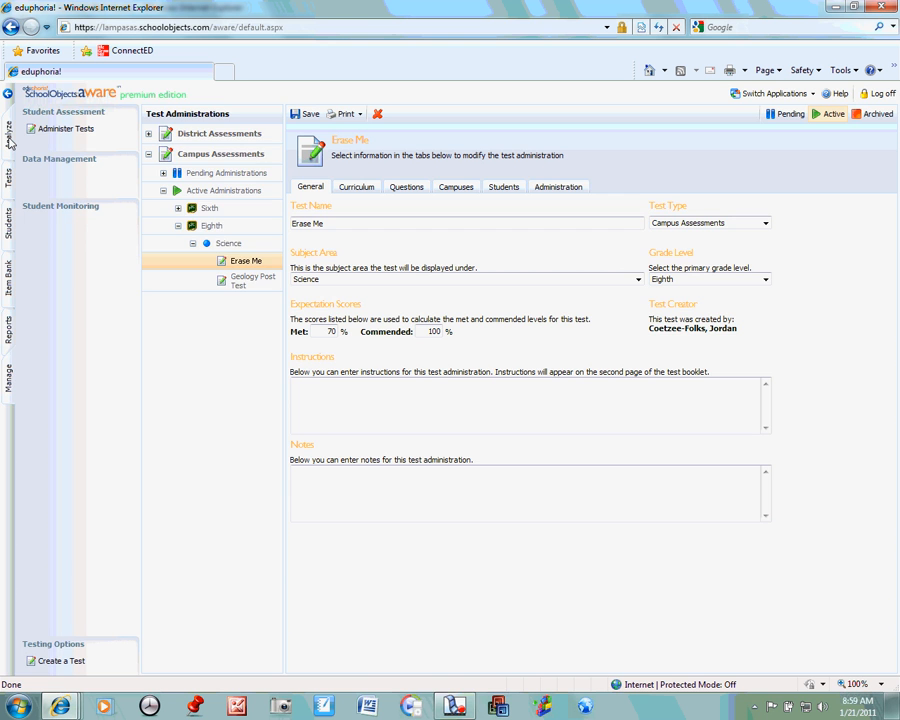
Step: Return to the tests available to administer and choose Erase Me
left_click(10, 143)
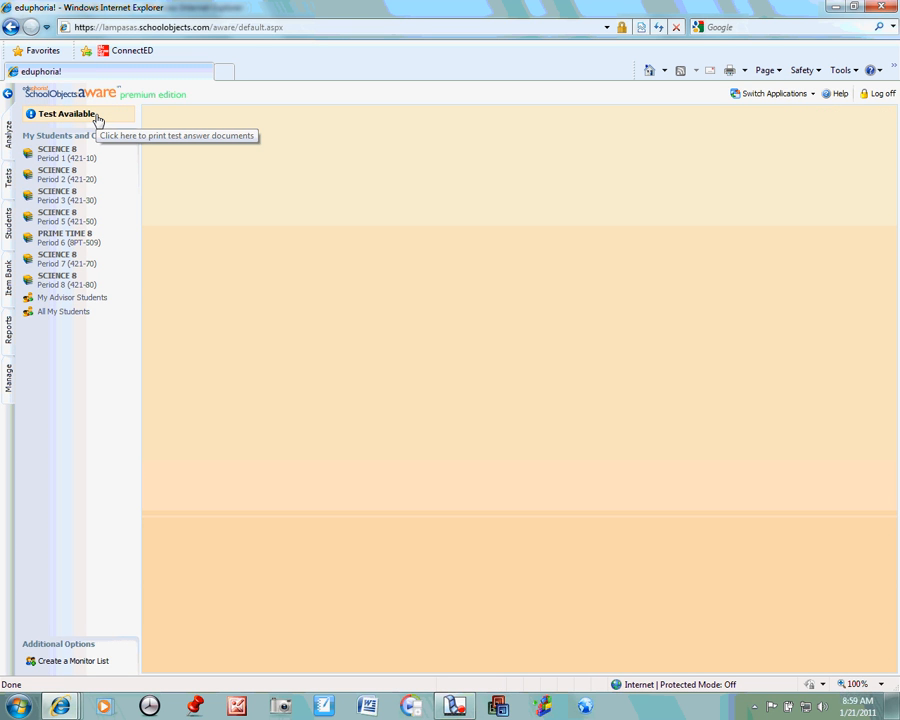
left_click(97, 120)
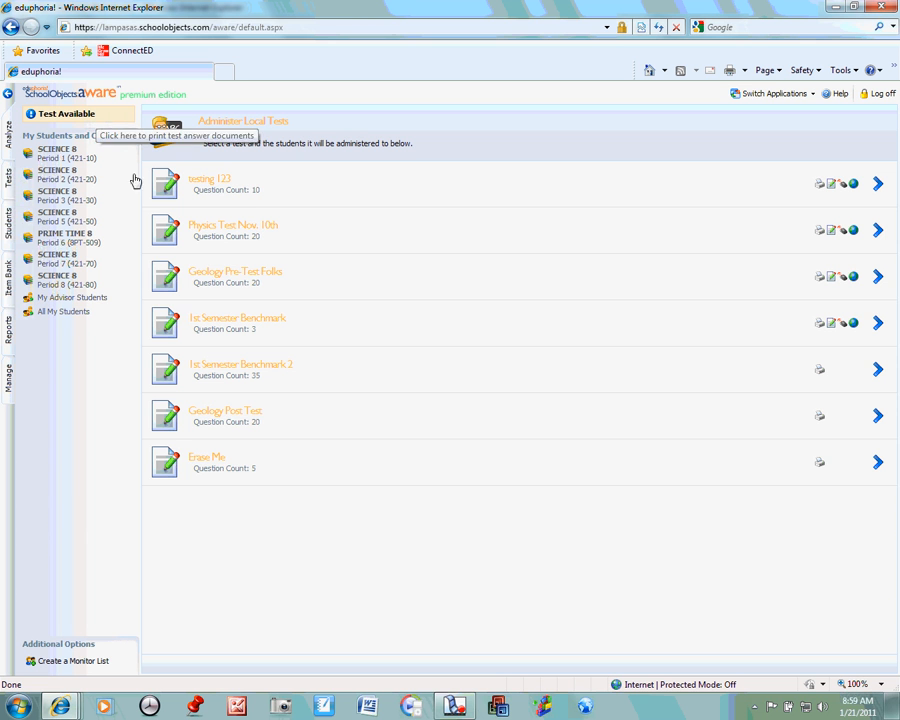
left_click(231, 469)
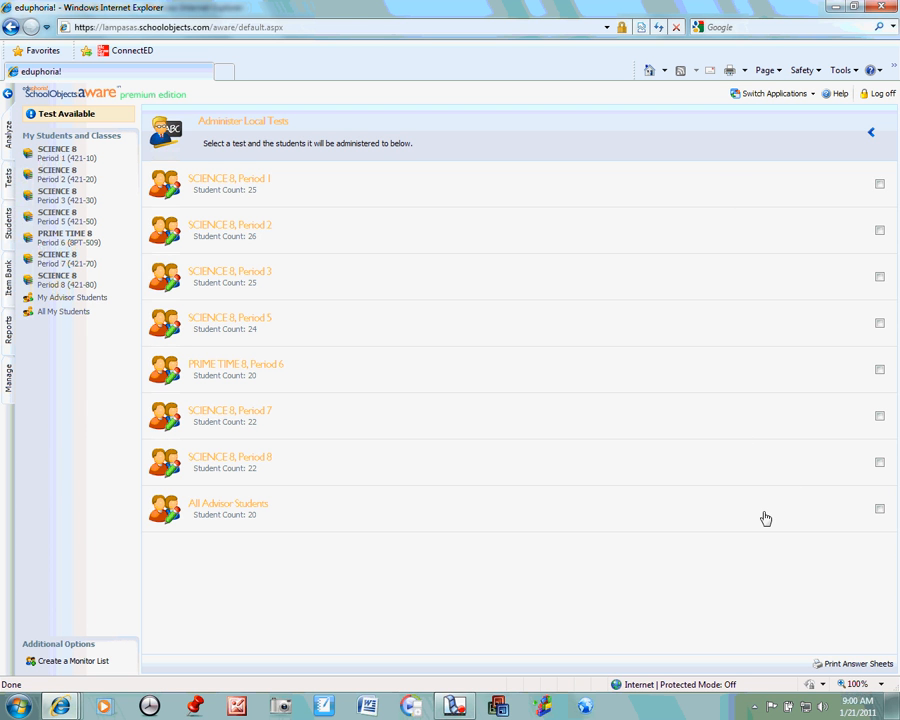
Step: Select the SCIENCE 8 classes of Periods 1, 2, 3 and 5 and print their answer sheets
left_click(880, 185)
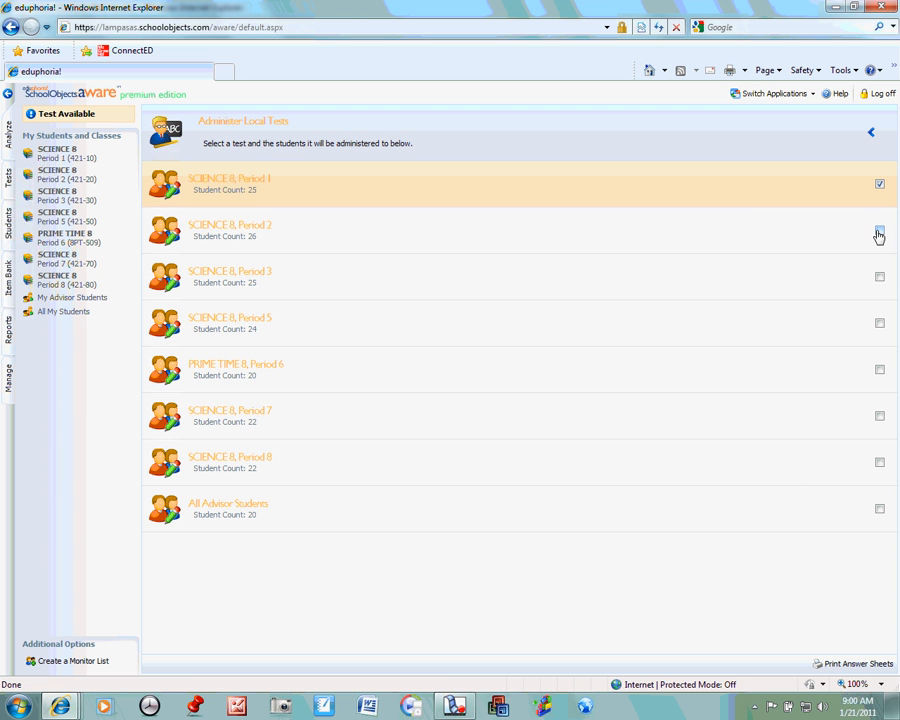
left_click(879, 233)
left_click(880, 277)
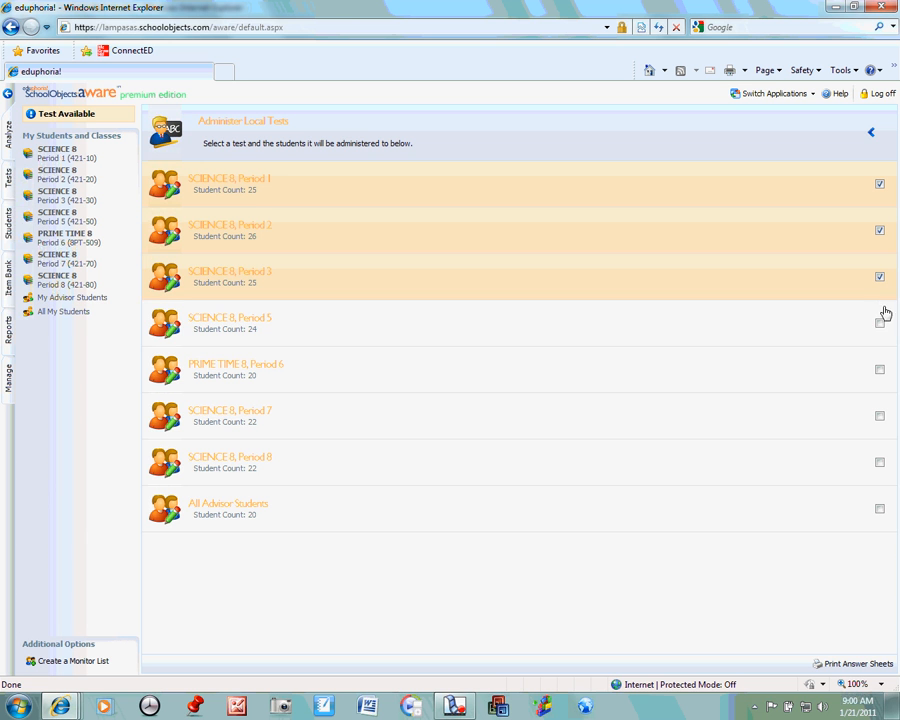
left_click(881, 324)
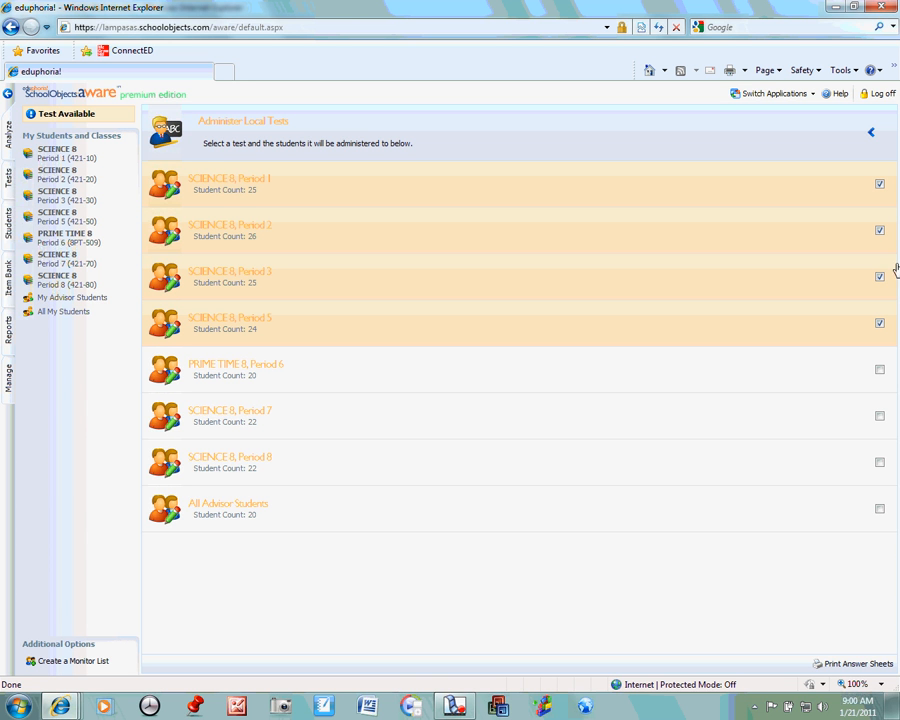
left_click(852, 665)
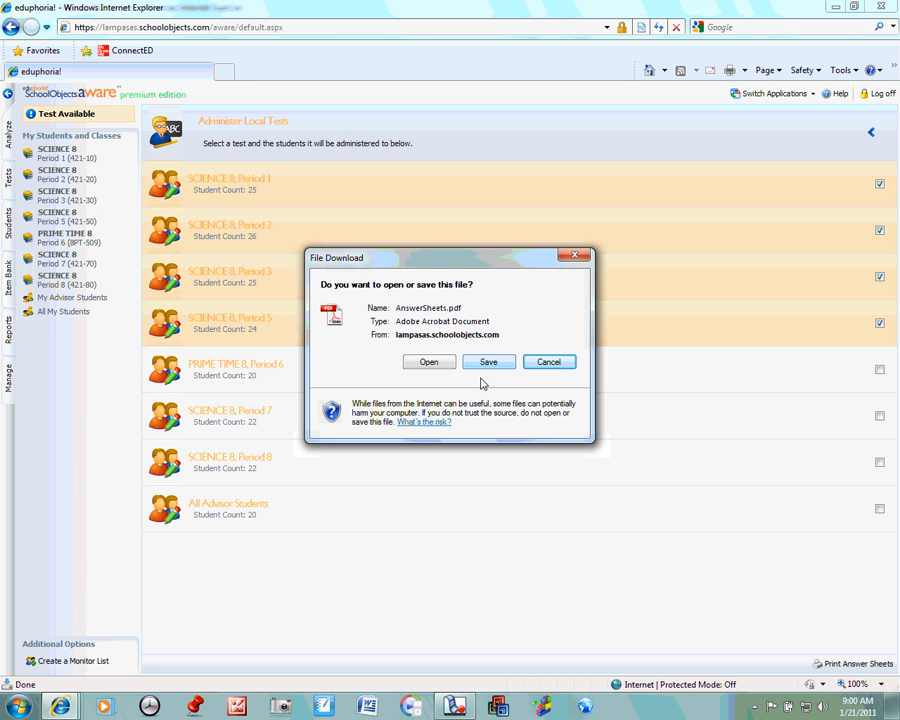
Step: Save the answer sheets PDF to the Desktop under the file name AnswerSheets Erase ME
left_click(483, 364)
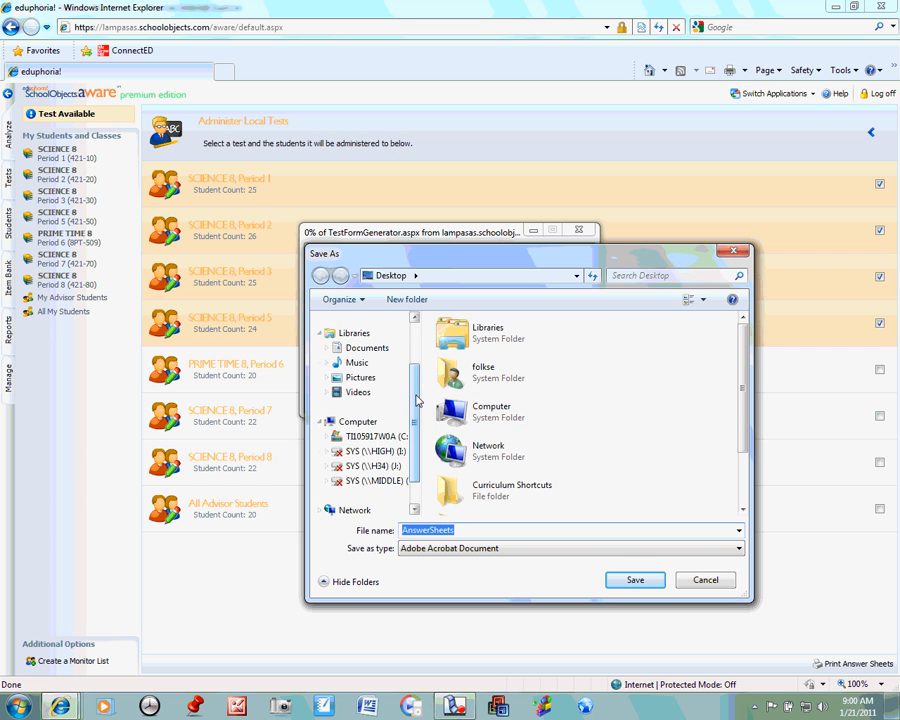
left_click(370, 341)
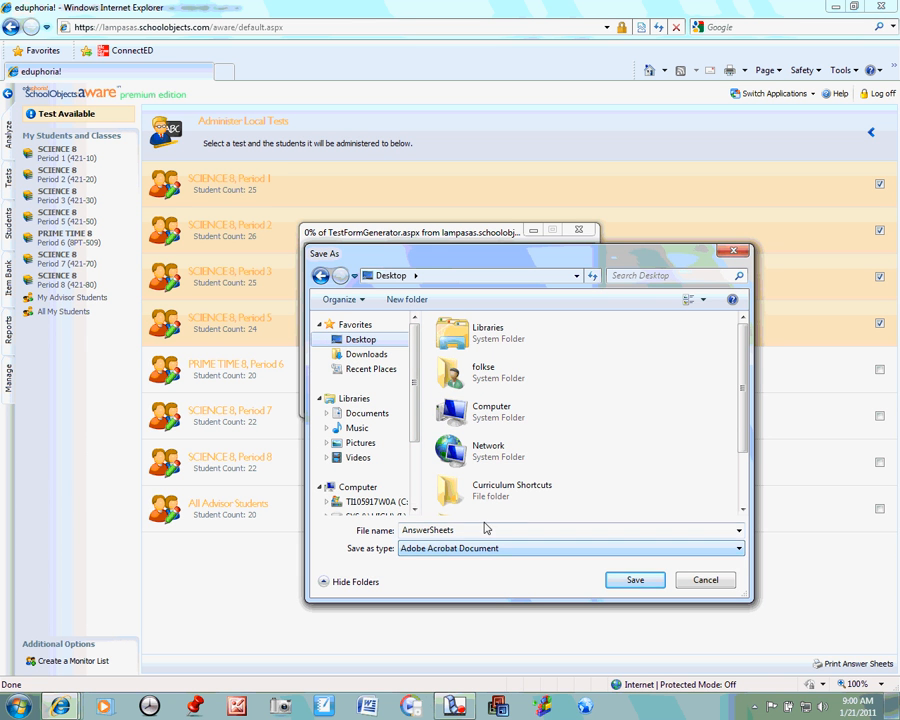
left_click(484, 529)
left_click(484, 529)
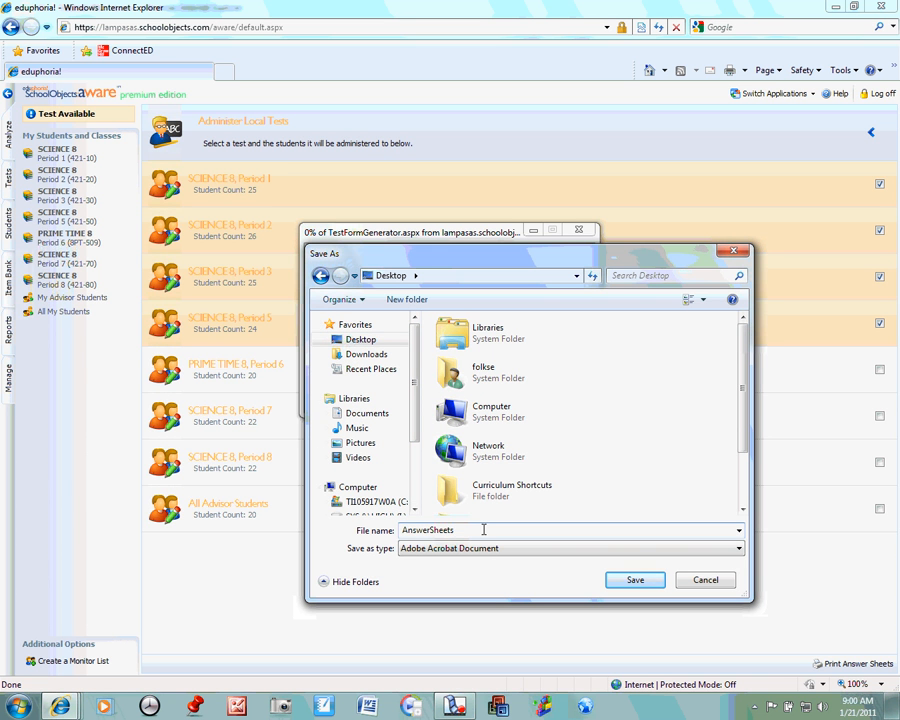
type("Erase ME")
left_click(647, 582)
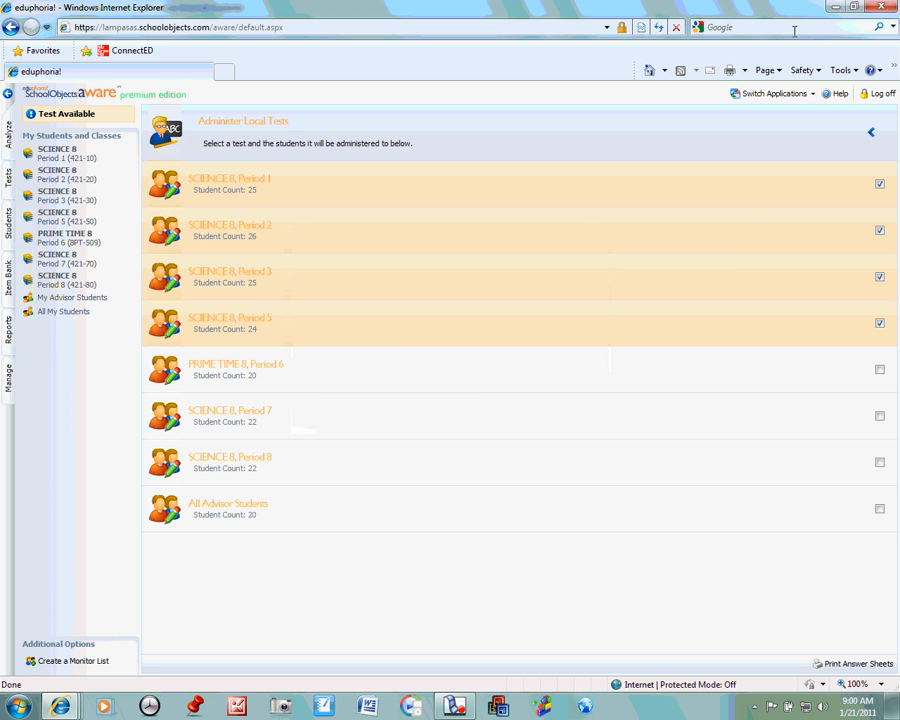
Step: Minimize the browser and e-mail windows and open the AnswerSheets Erase ME PDF from the desktop
left_click(835, 7)
left_click(836, 7)
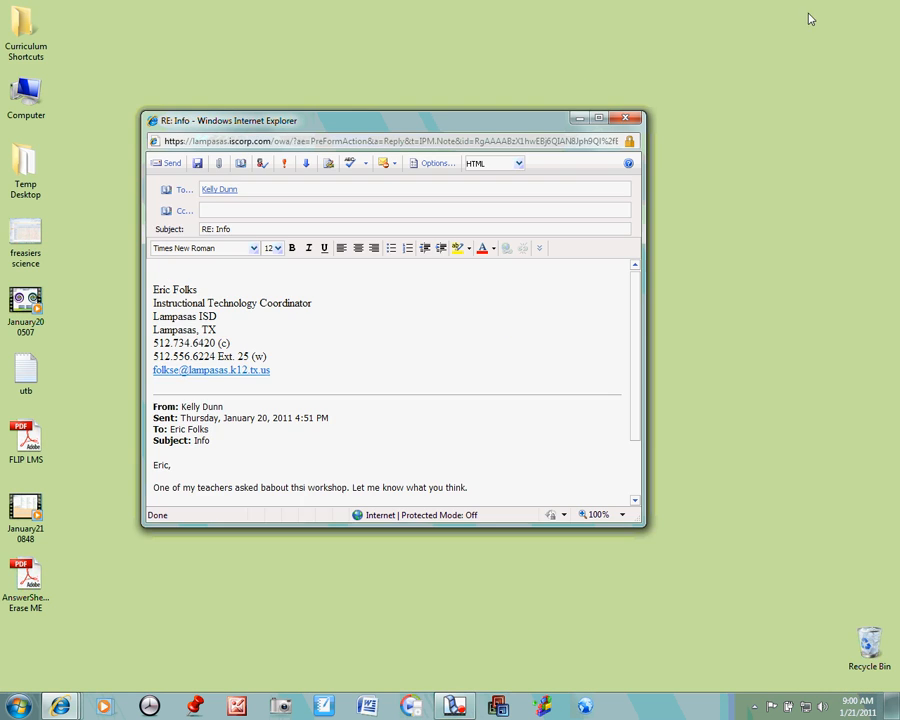
left_click(580, 118)
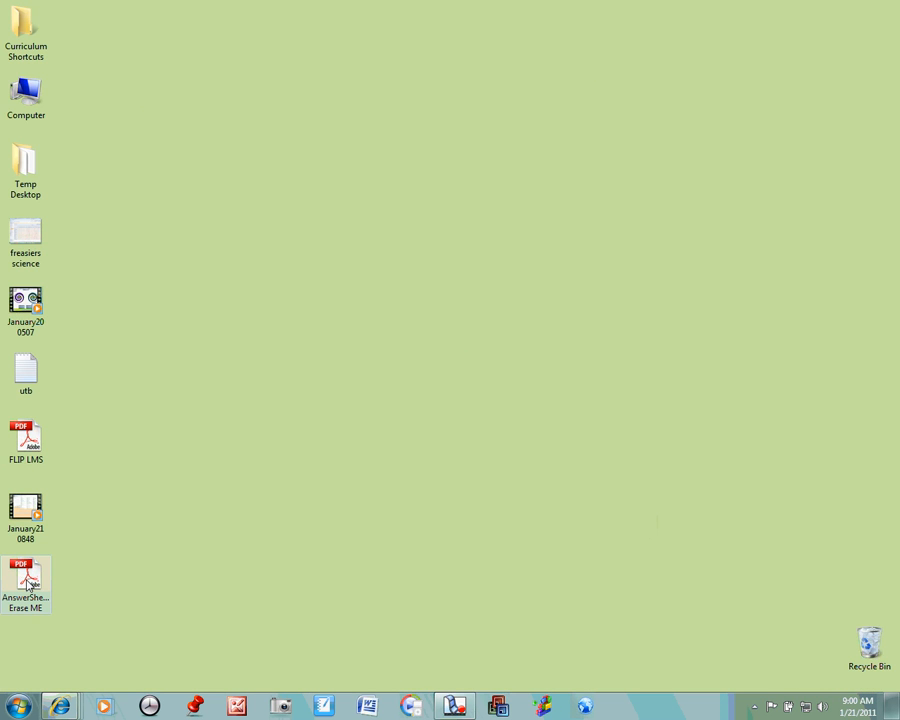
double_click(27, 580)
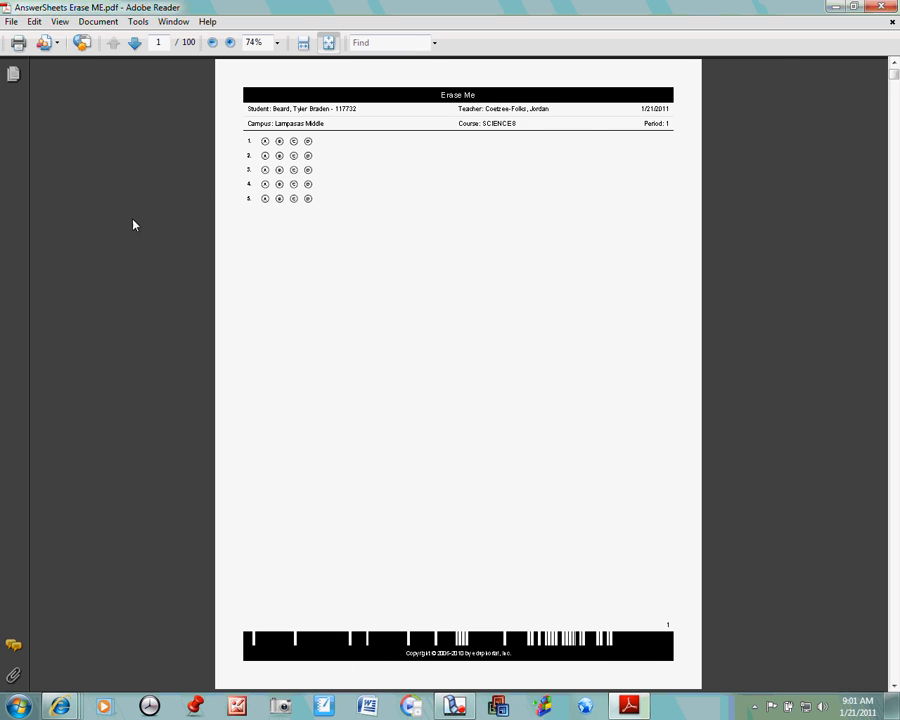
Step: Zoom the answer sheets PDF to 100% and page through to page 10, examining the header and answer bubbles of each student's sheet
left_click(229, 43)
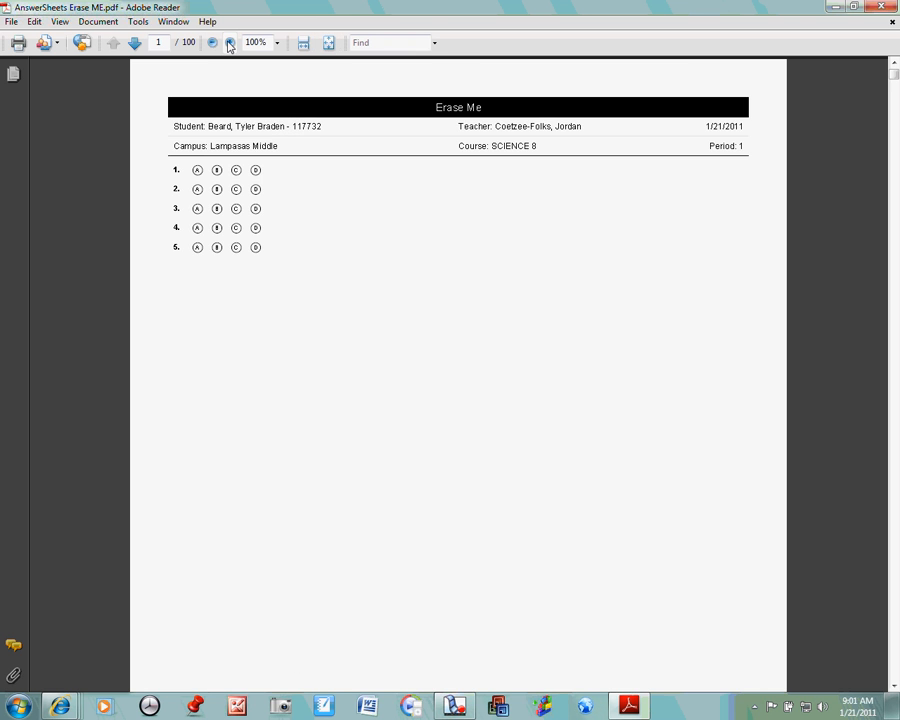
left_click(134, 43)
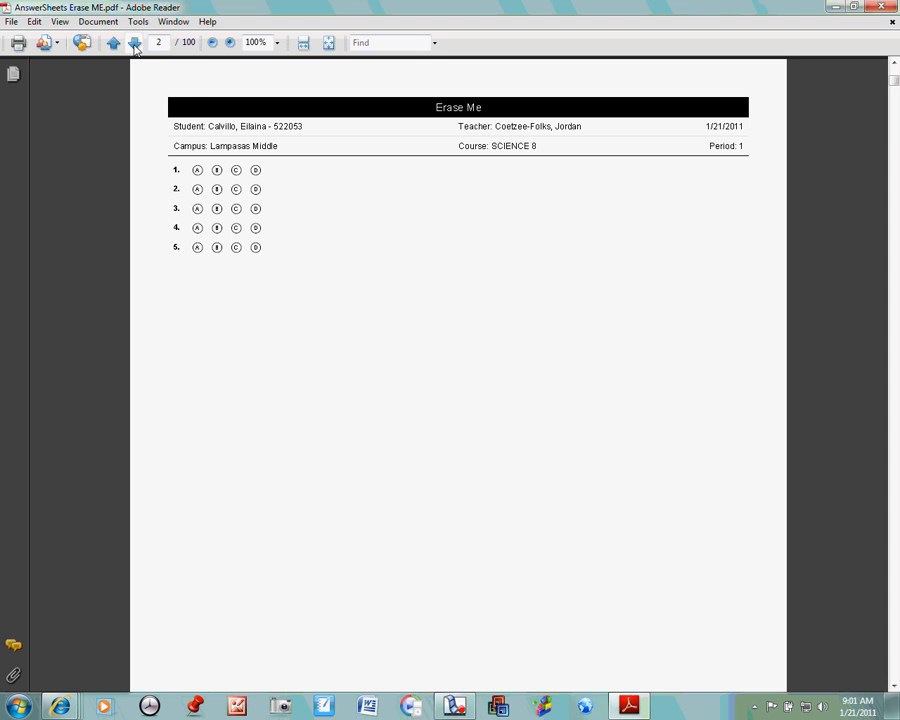
left_click(134, 43)
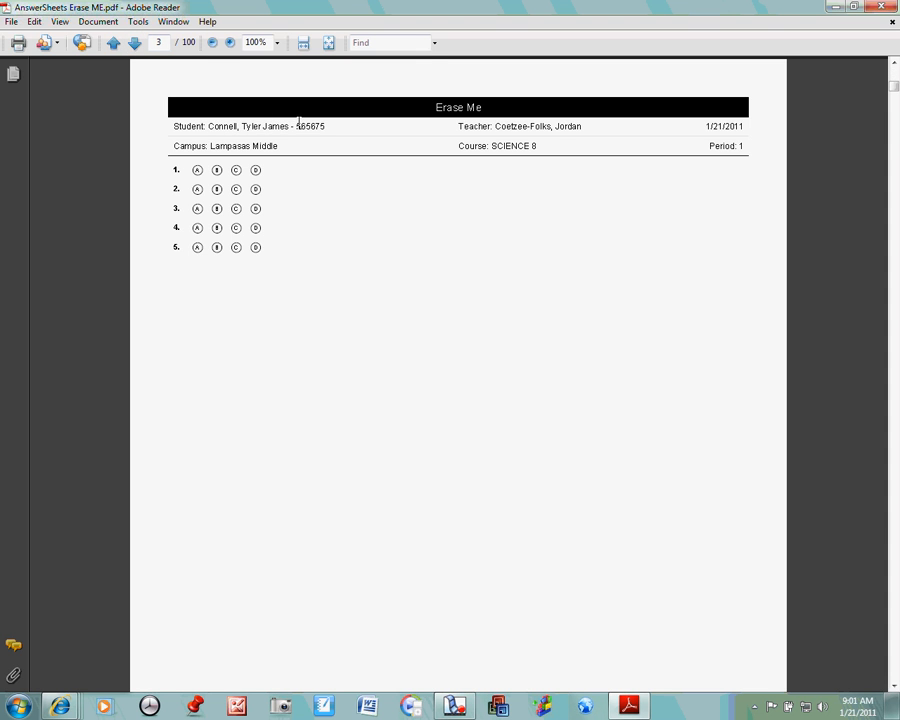
left_click(134, 43)
left_click(134, 43)
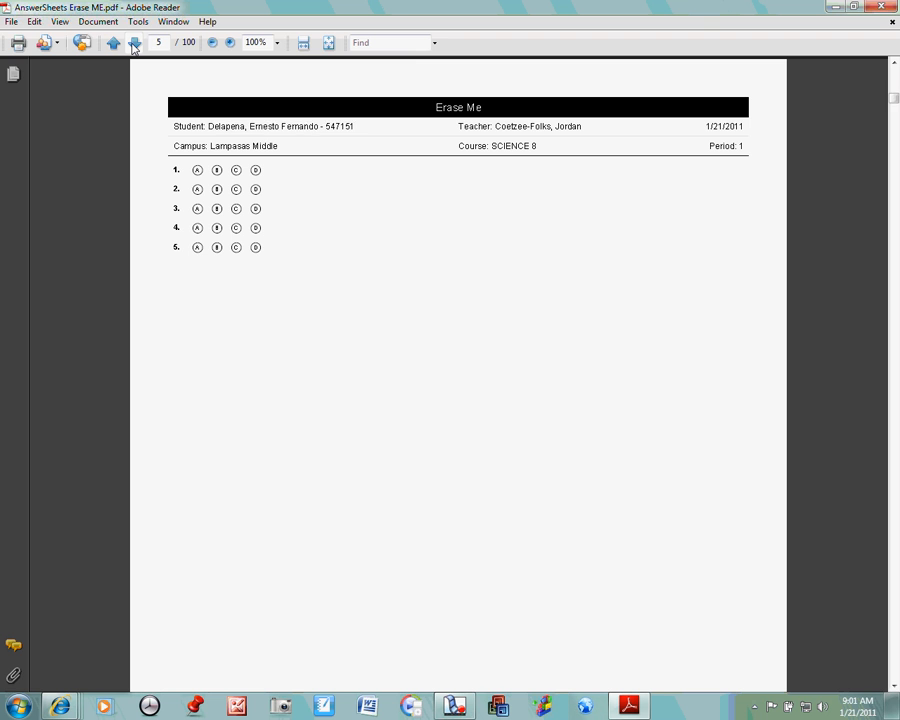
left_click(134, 43)
left_click(134, 43)
left_click(134, 43)
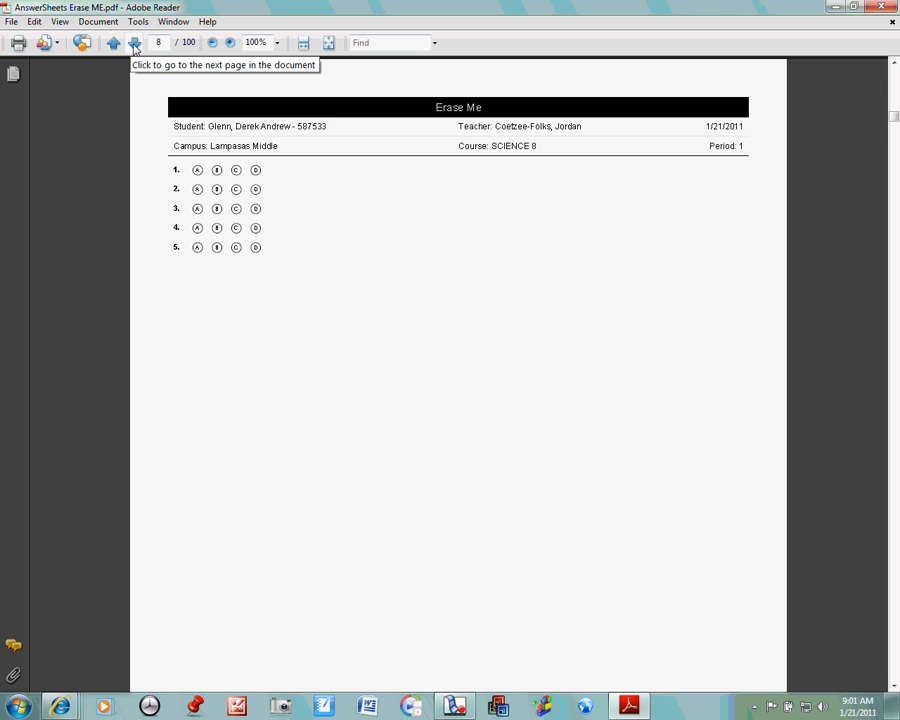
left_click(135, 44)
left_click(135, 44)
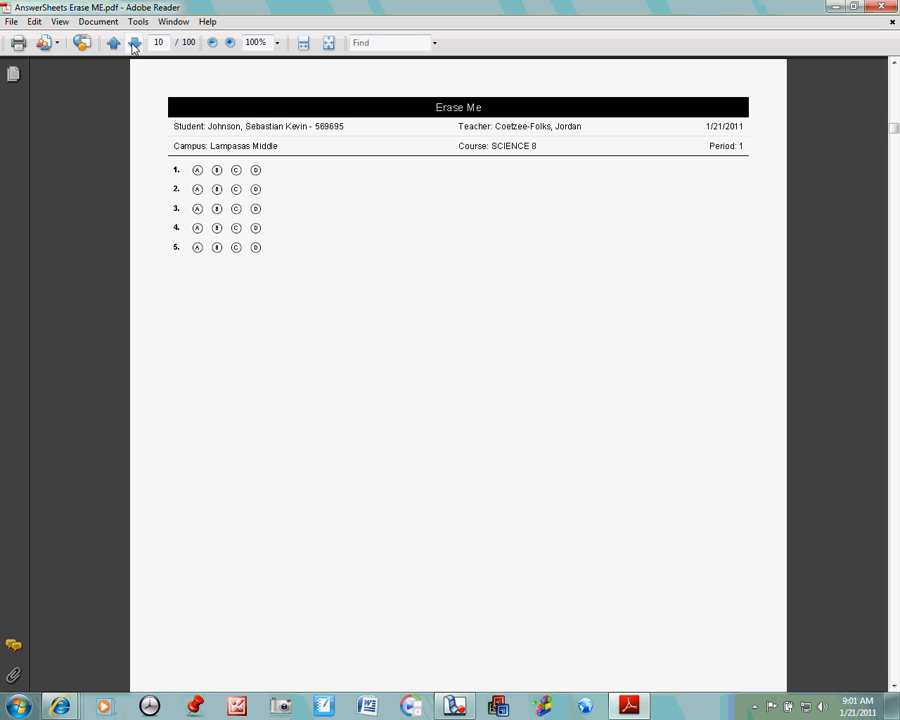
left_click(12, 21)
left_click(46, 224)
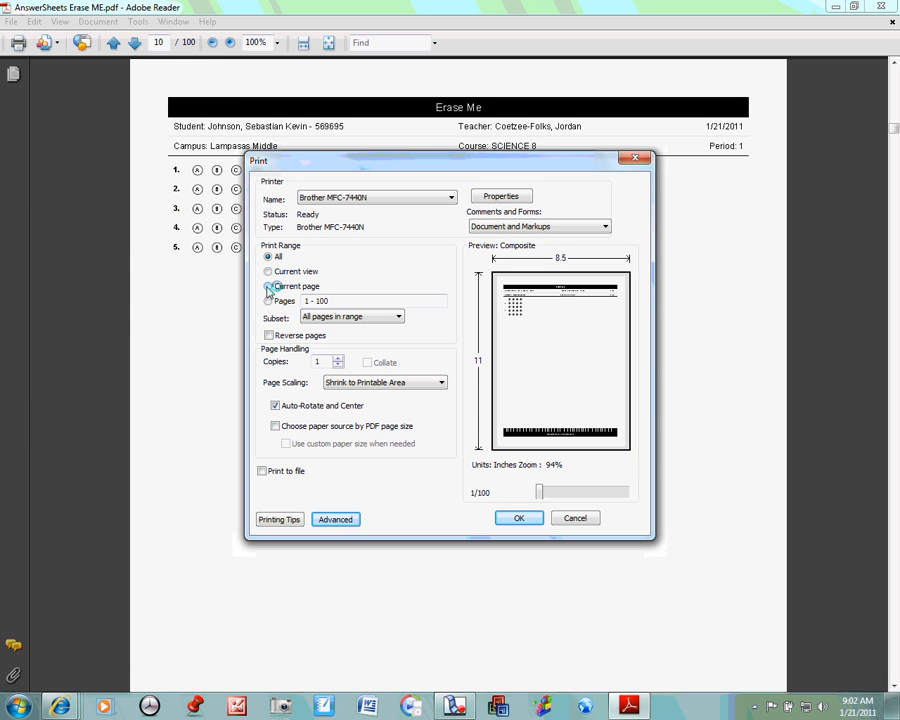
left_click(268, 287)
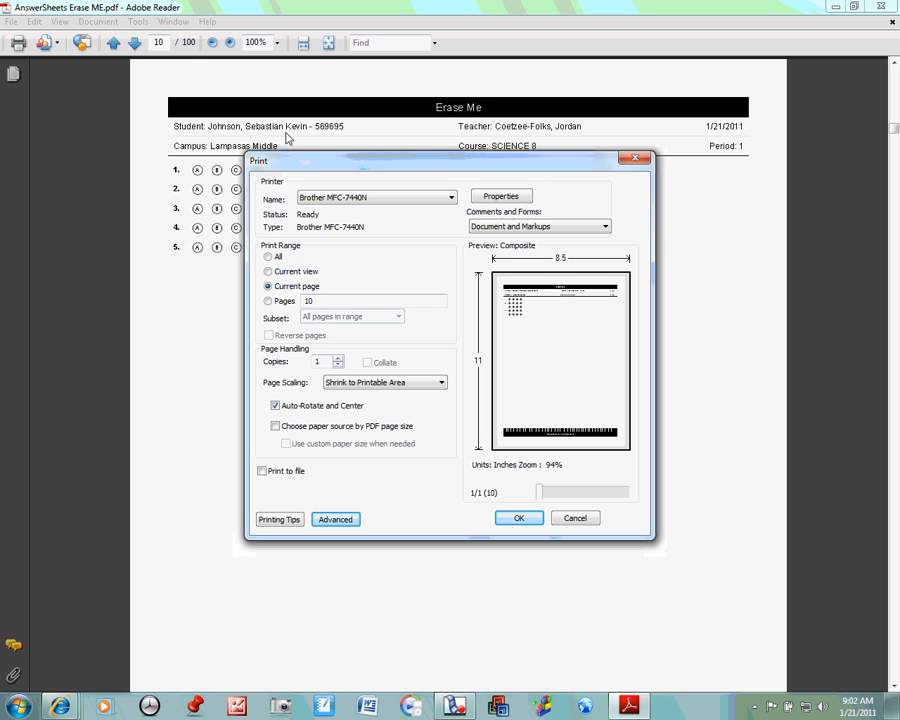
left_click(268, 257)
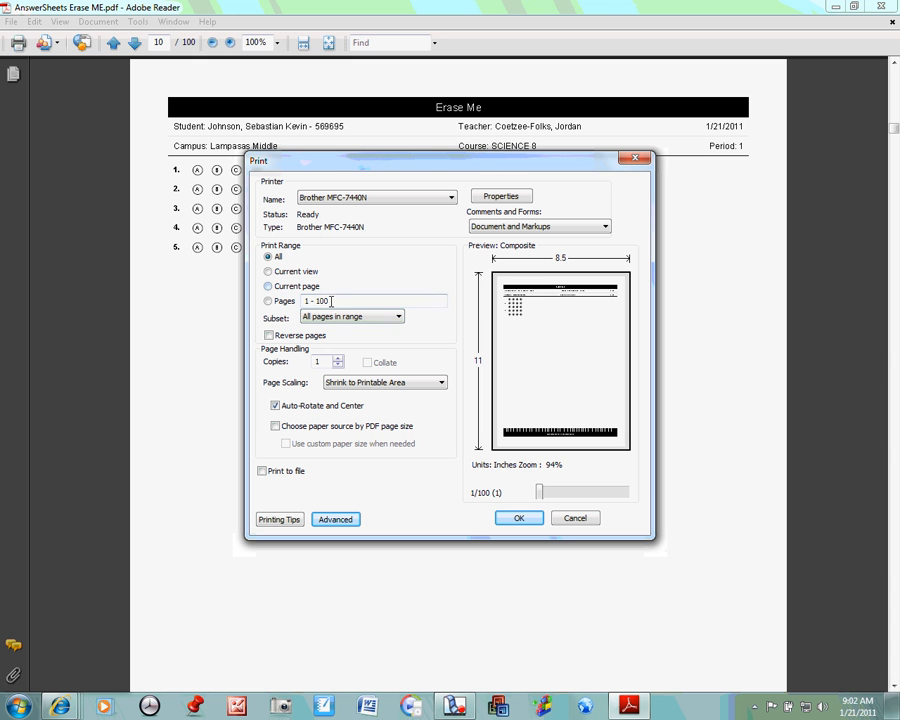
left_click_drag(330, 301, 308, 301)
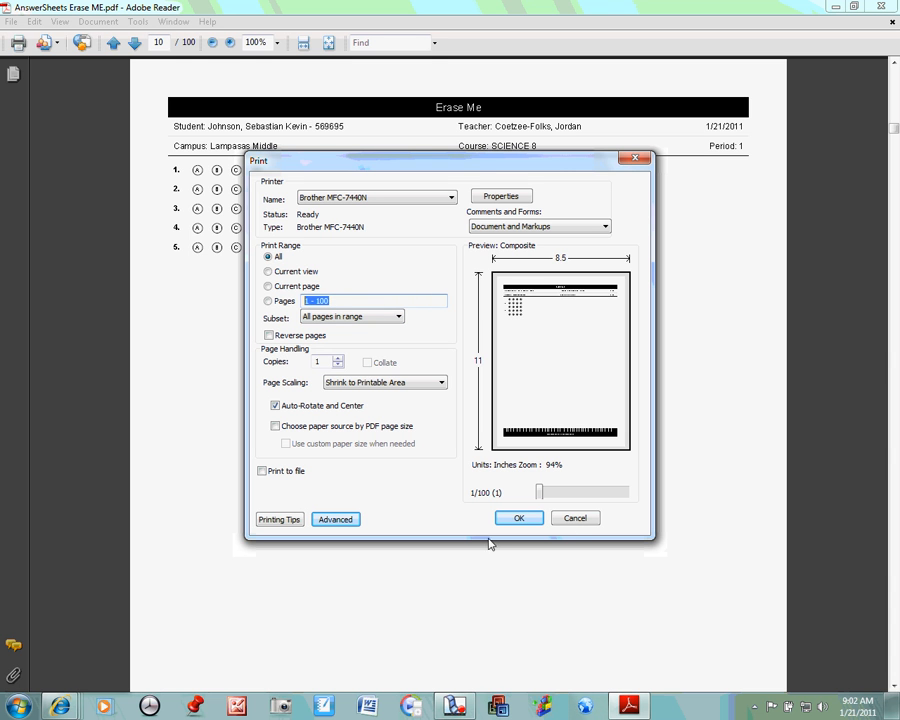
left_click(574, 520)
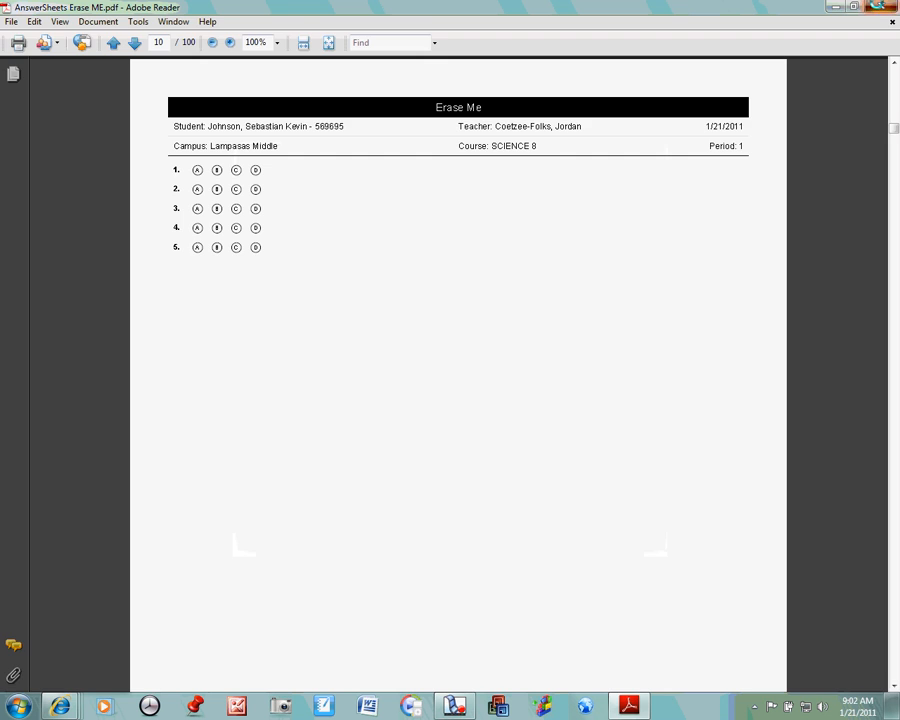
Step: Close the answer sheets PDF and switch to the eduphoria! window in Internet Explorer
left_click(878, 5)
mouse_move(77, 706)
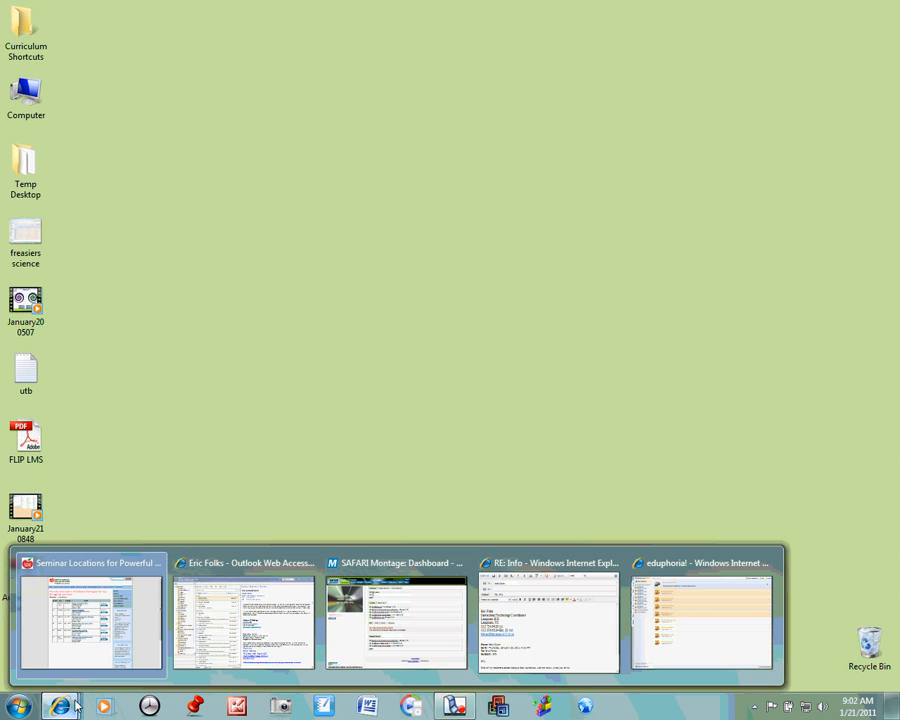
left_click(655, 619)
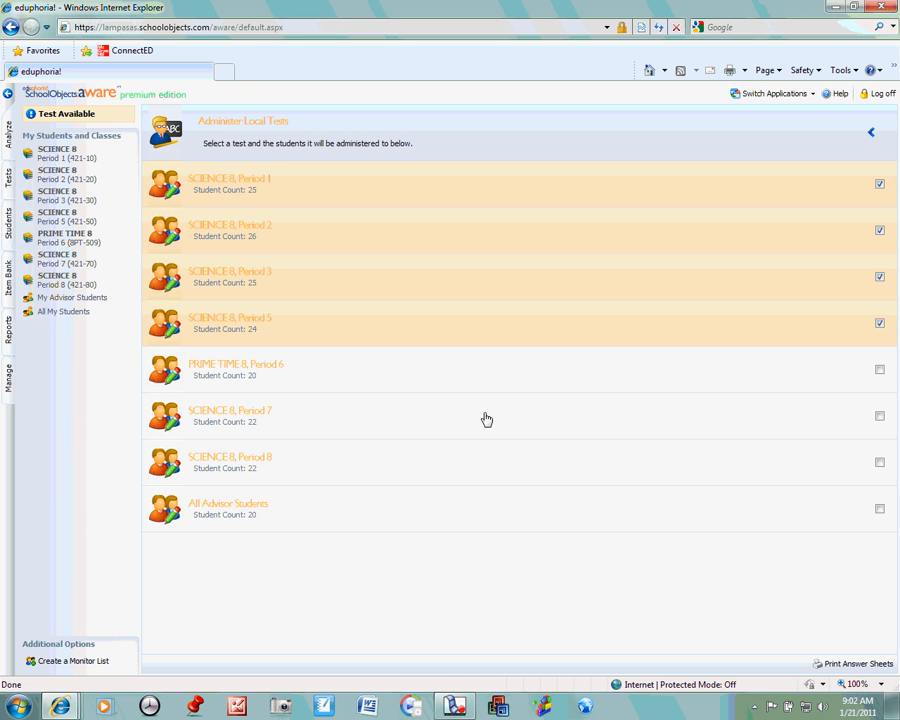
Step: Open the Erase Me test from the active campus test administrations for Eighth grade Science
left_click(12, 382)
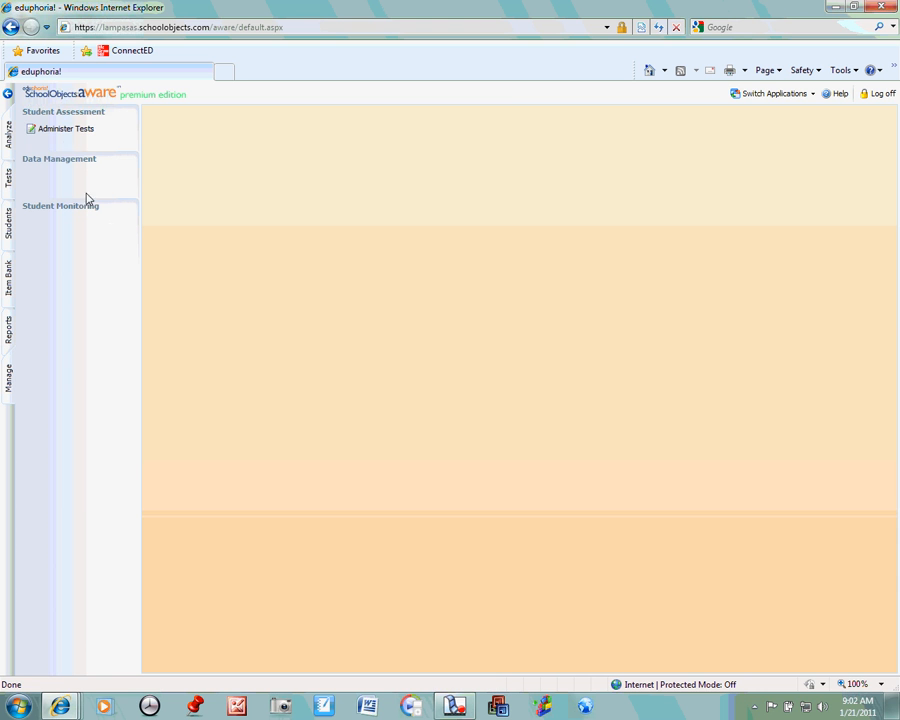
left_click(70, 136)
left_click(213, 156)
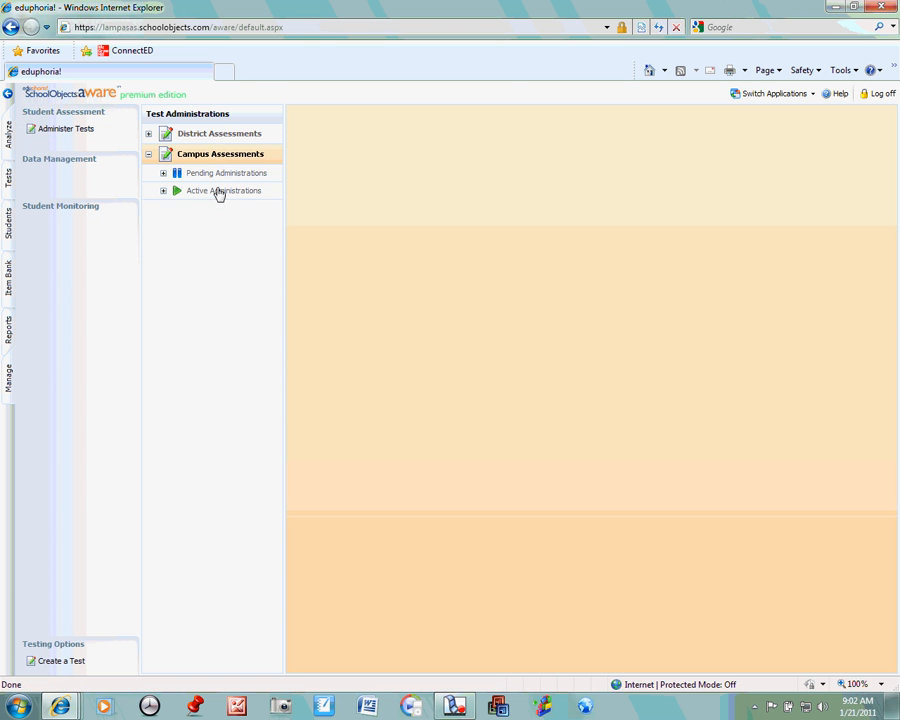
left_click(218, 192)
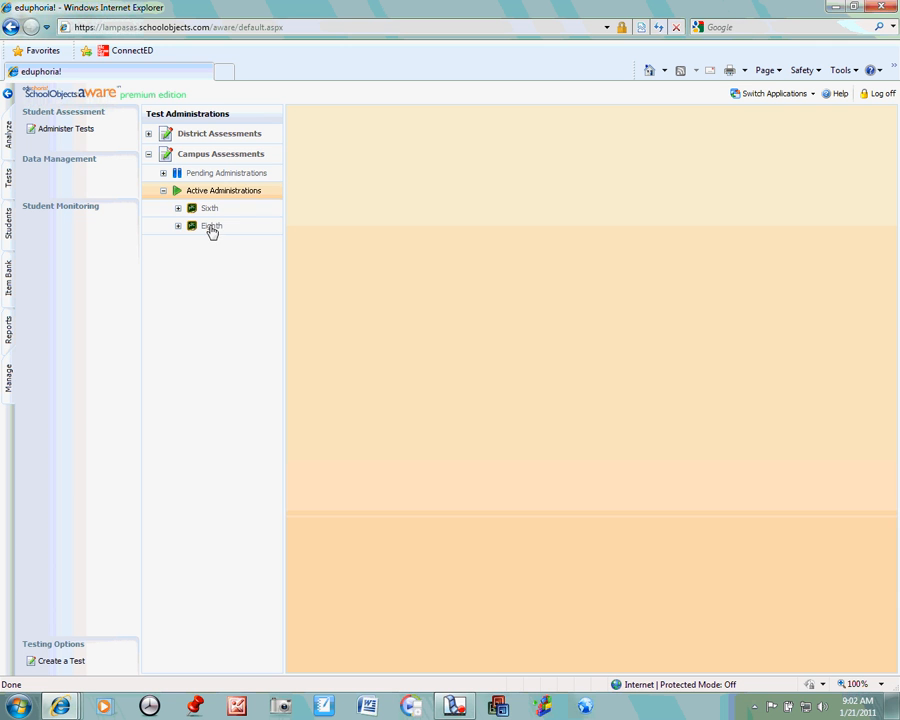
left_click(211, 230)
left_click(225, 245)
left_click(241, 263)
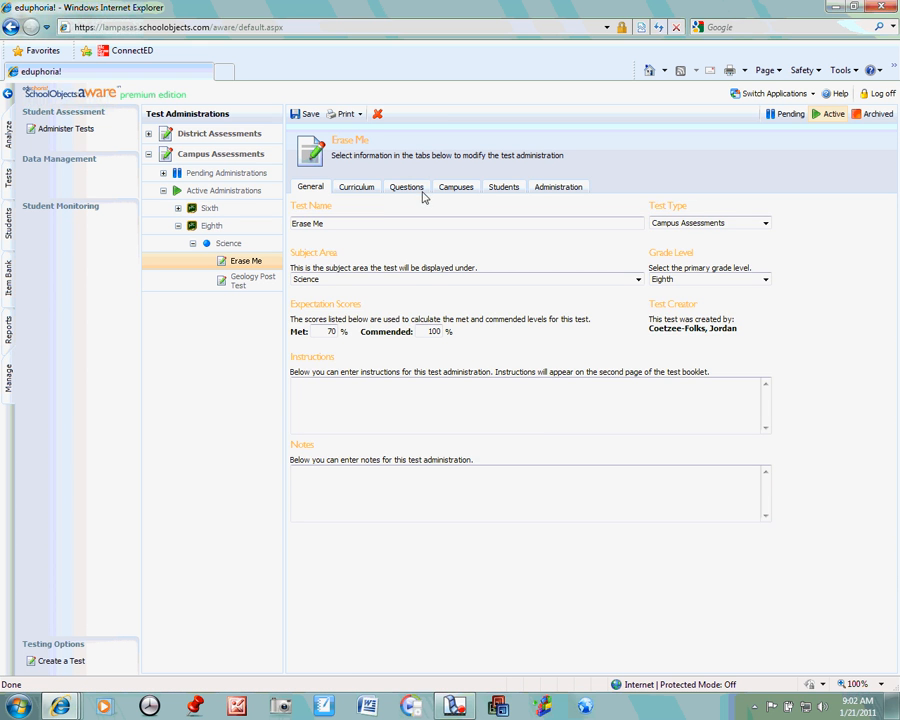
Step: Mark Response 2 as the correct answer of question 2 in Erase Me and save the test
left_click(417, 190)
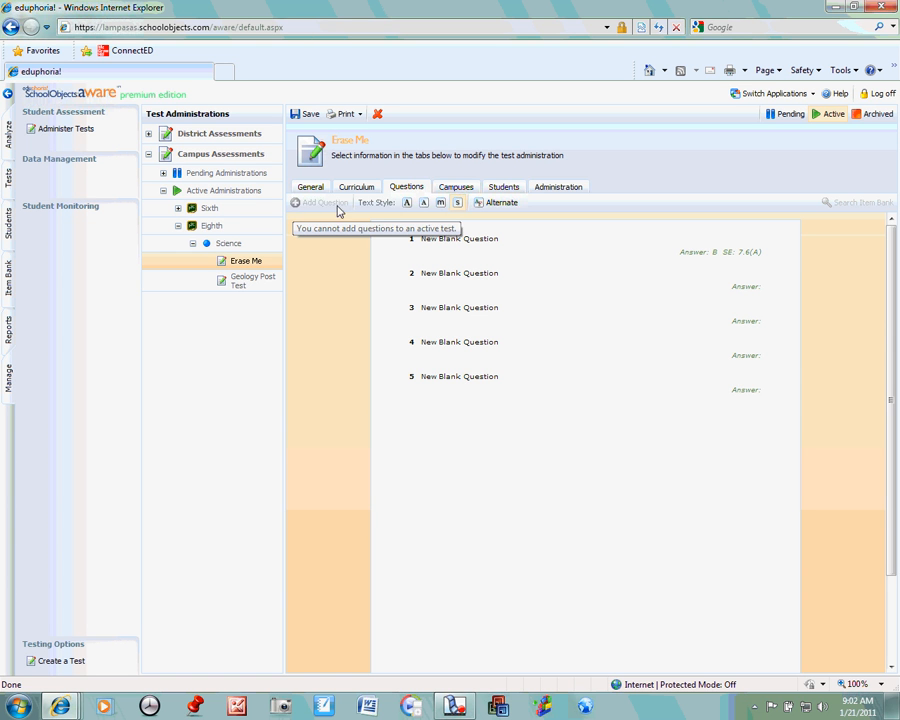
mouse_move(491, 240)
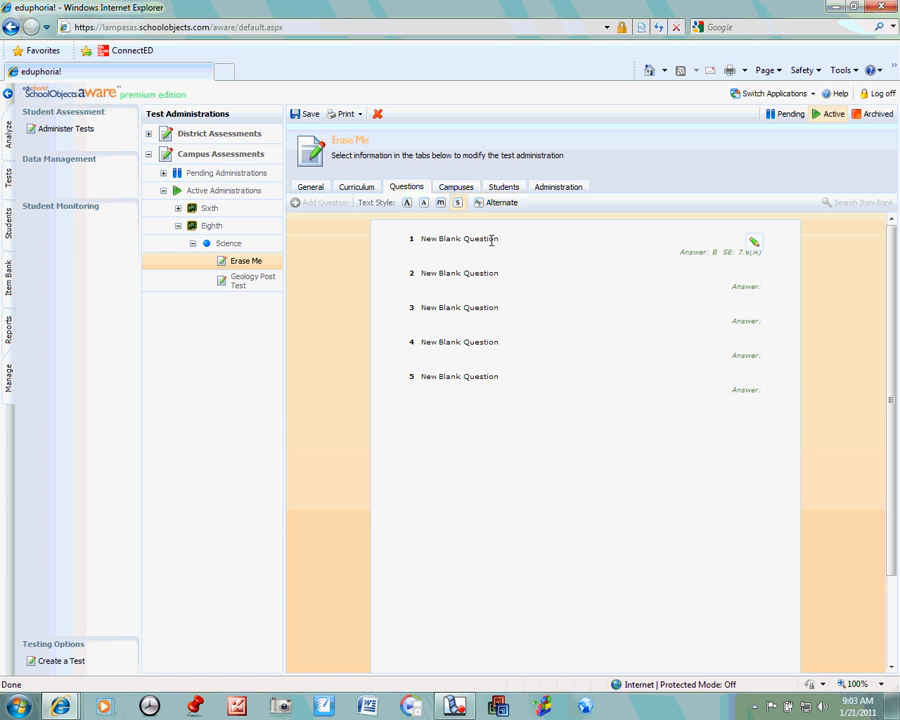
mouse_move(487, 270)
left_click(757, 281)
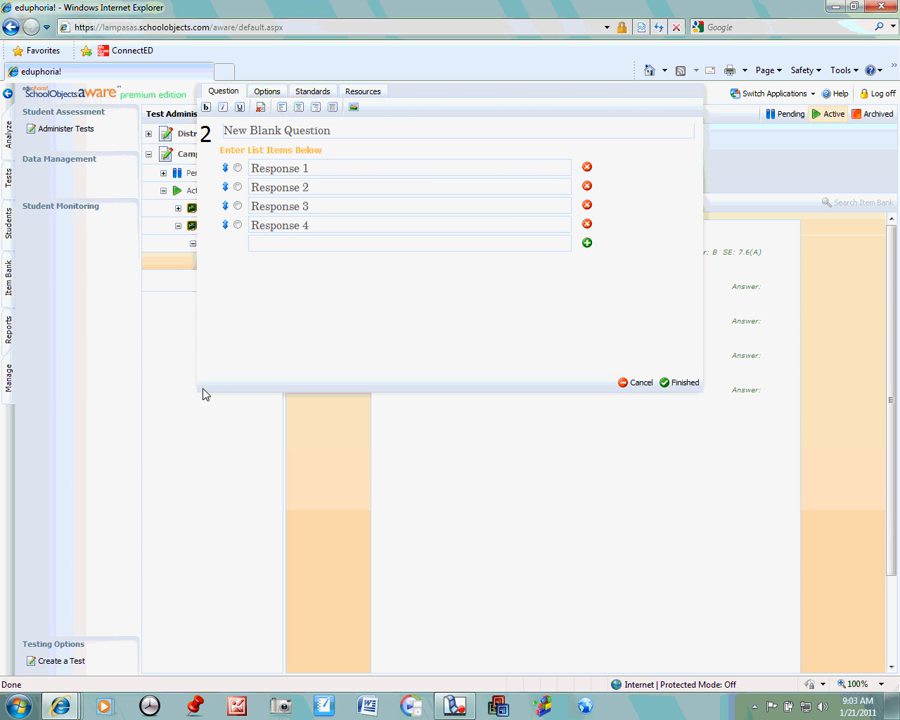
left_click(238, 188)
left_click(676, 386)
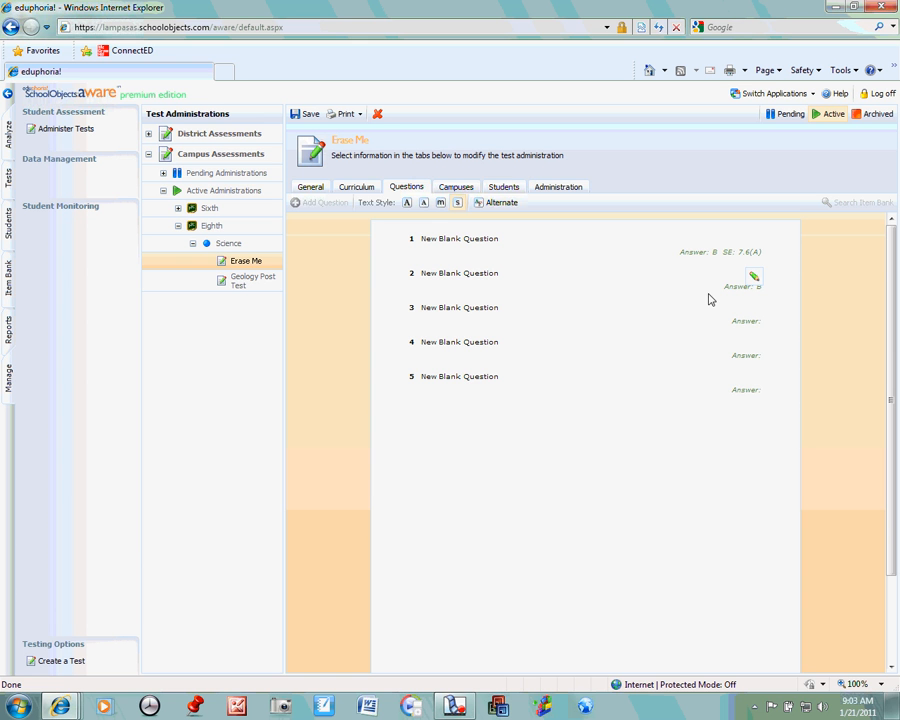
left_click(505, 188)
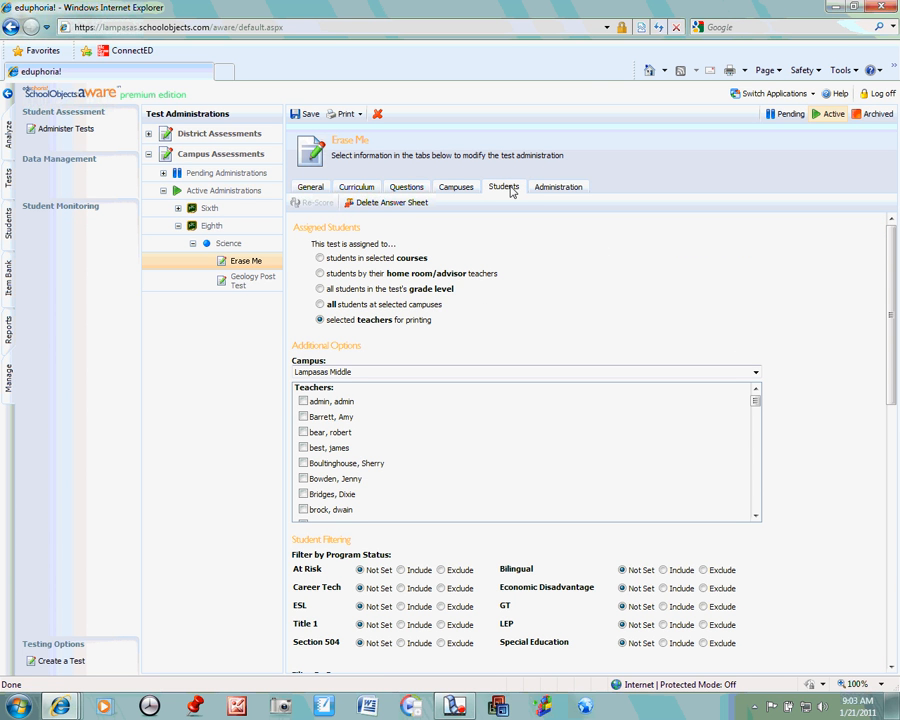
left_click(307, 119)
Step: Change the correct answer of question 1 to Response 3 and save the test
left_click(406, 189)
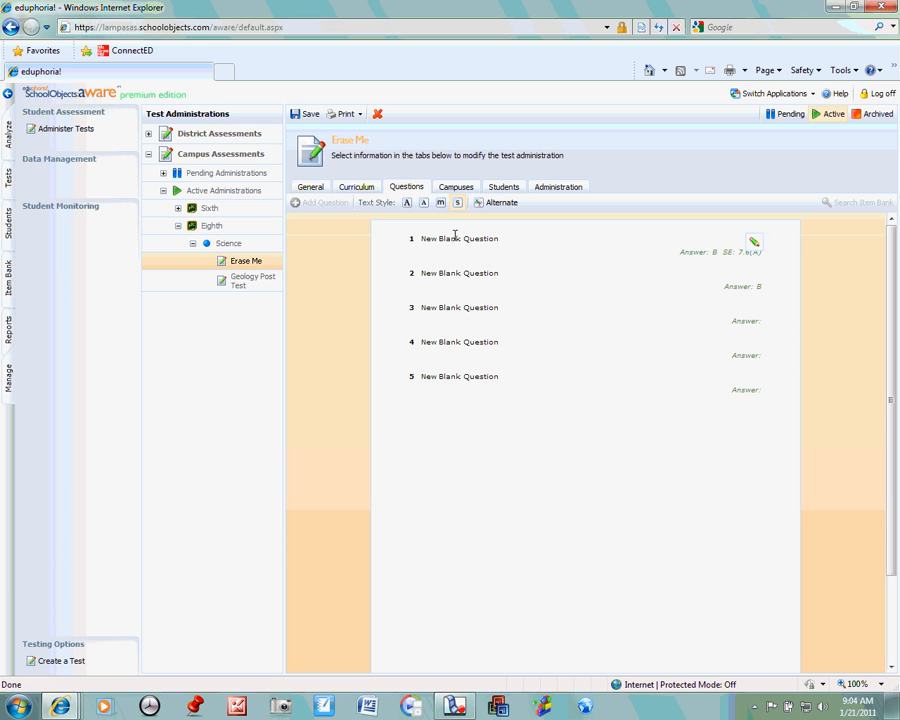
mouse_move(757, 249)
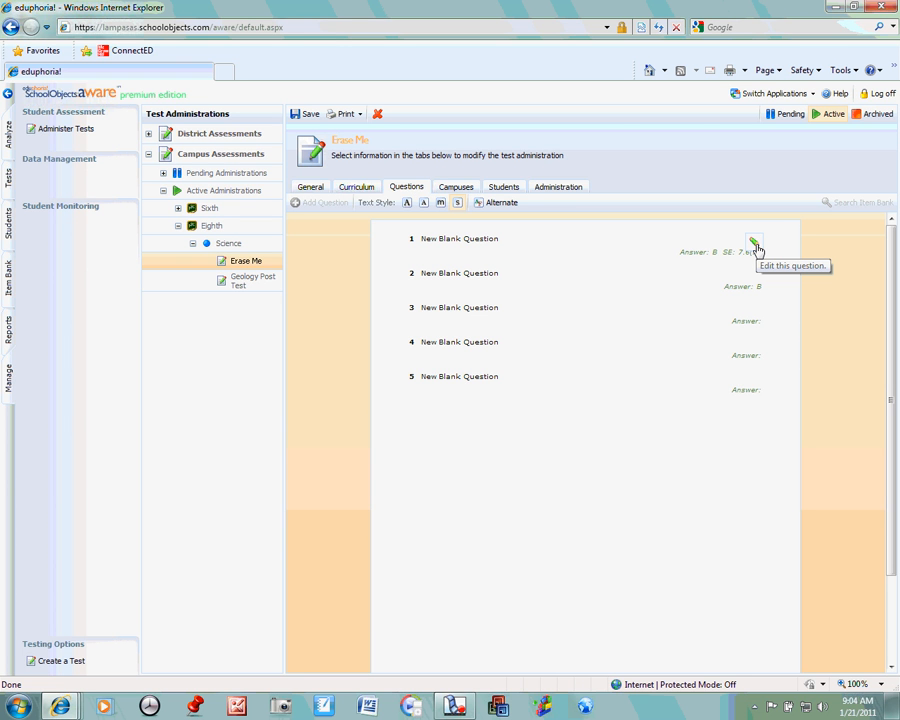
left_click(700, 287)
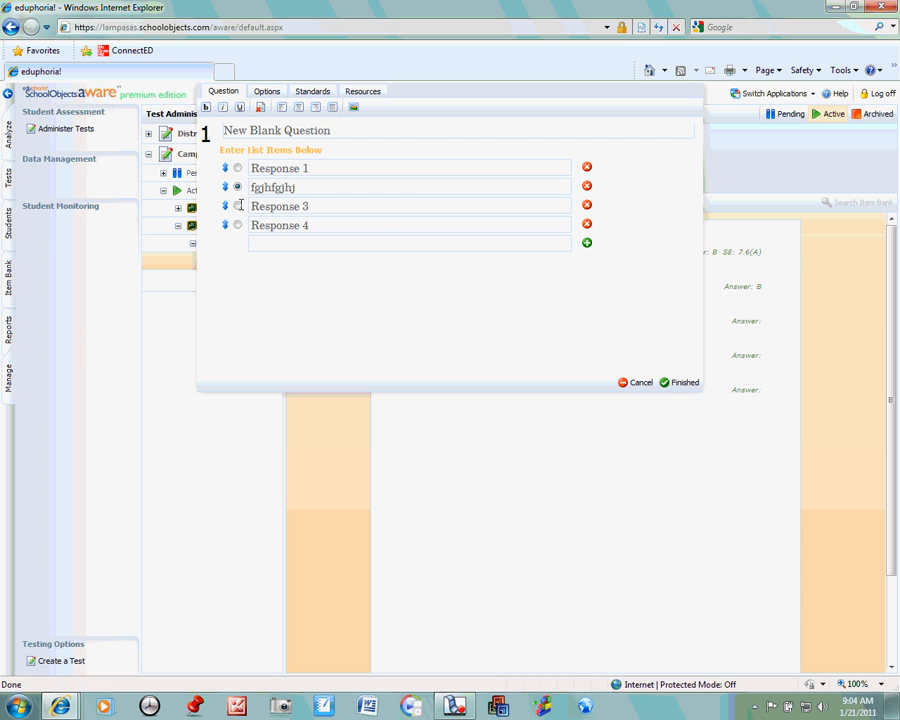
left_click(238, 206)
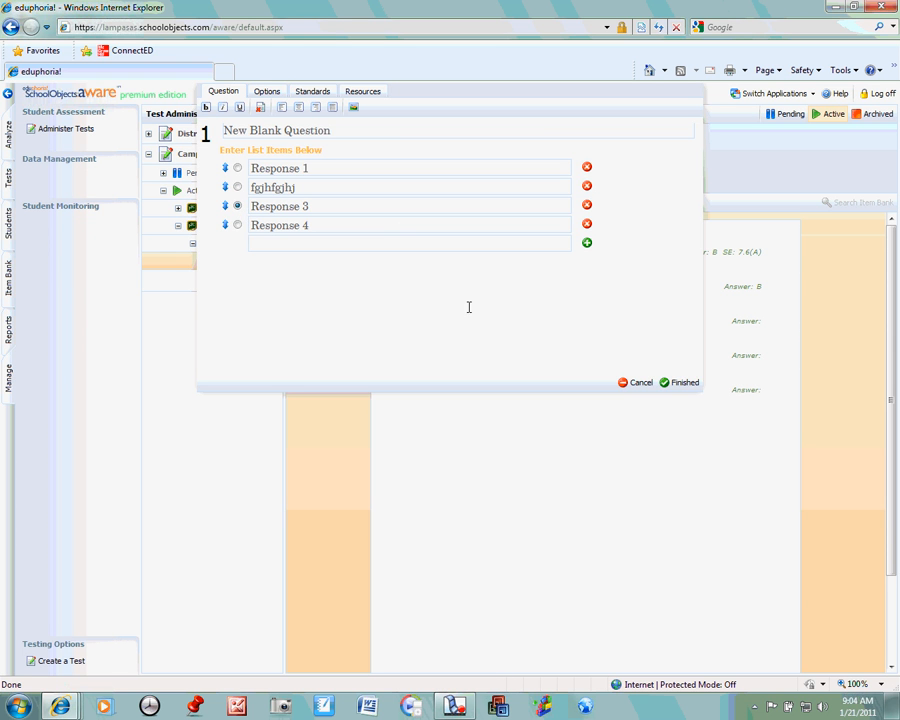
left_click(672, 385)
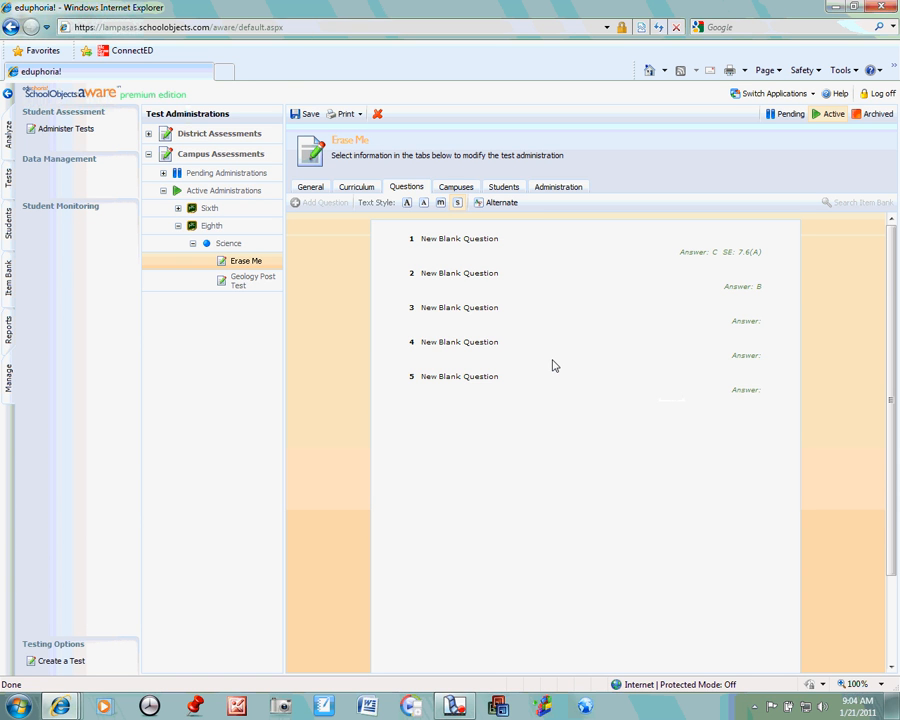
left_click(299, 116)
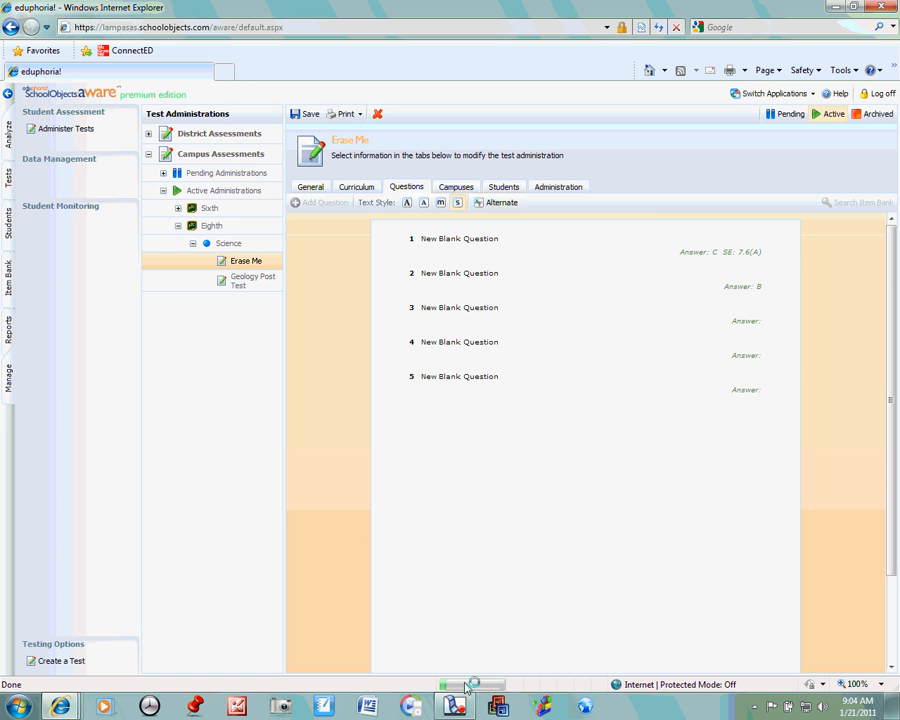
Step: Open the student settings of Erase Me to examine the re-score and student assignment options
left_click(504, 187)
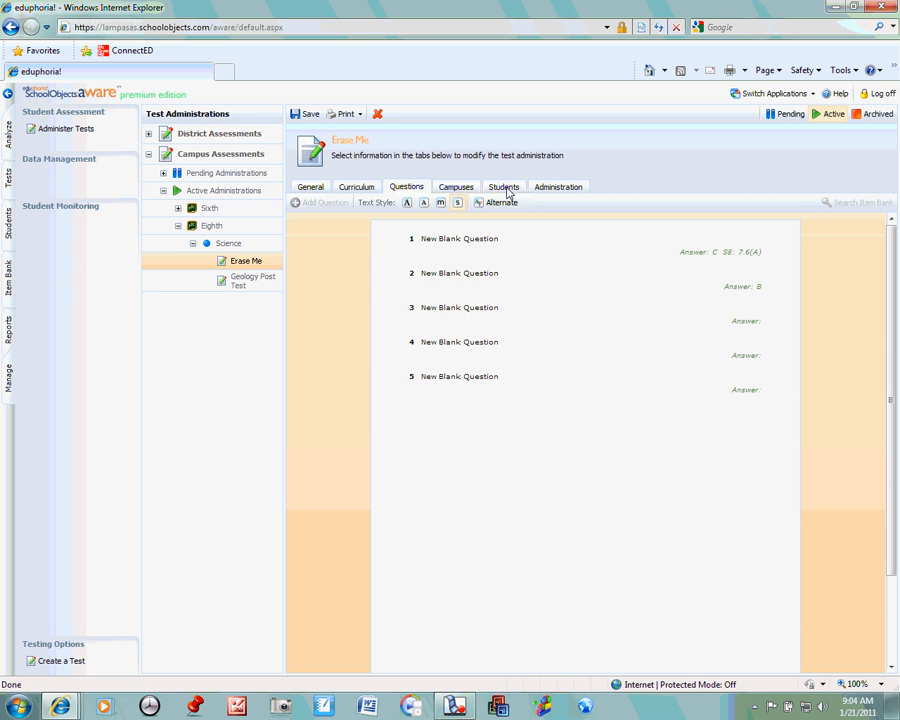
left_click(506, 190)
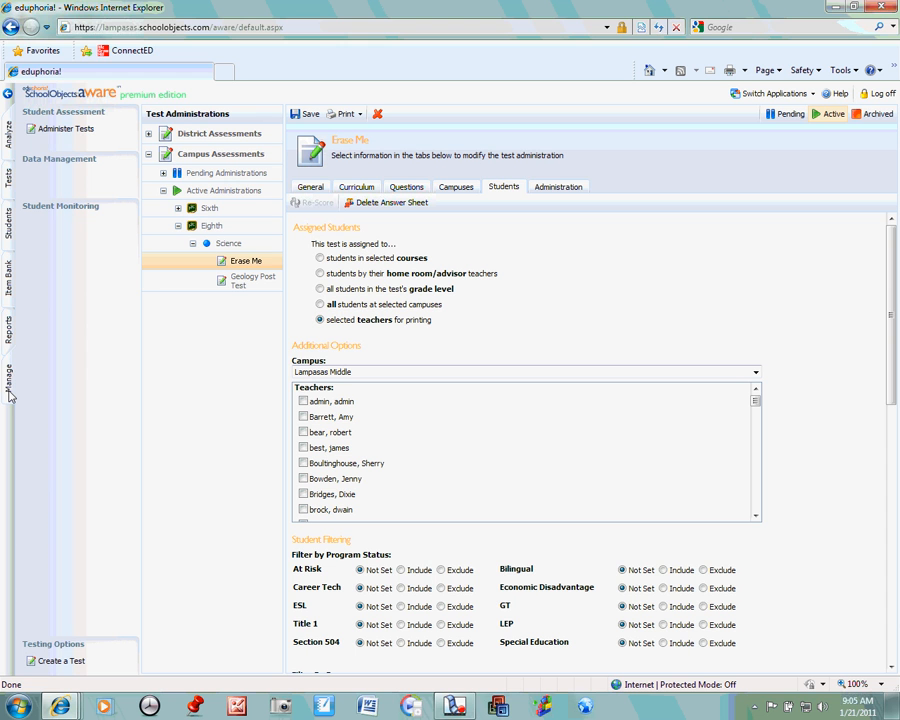
left_click(454, 705)
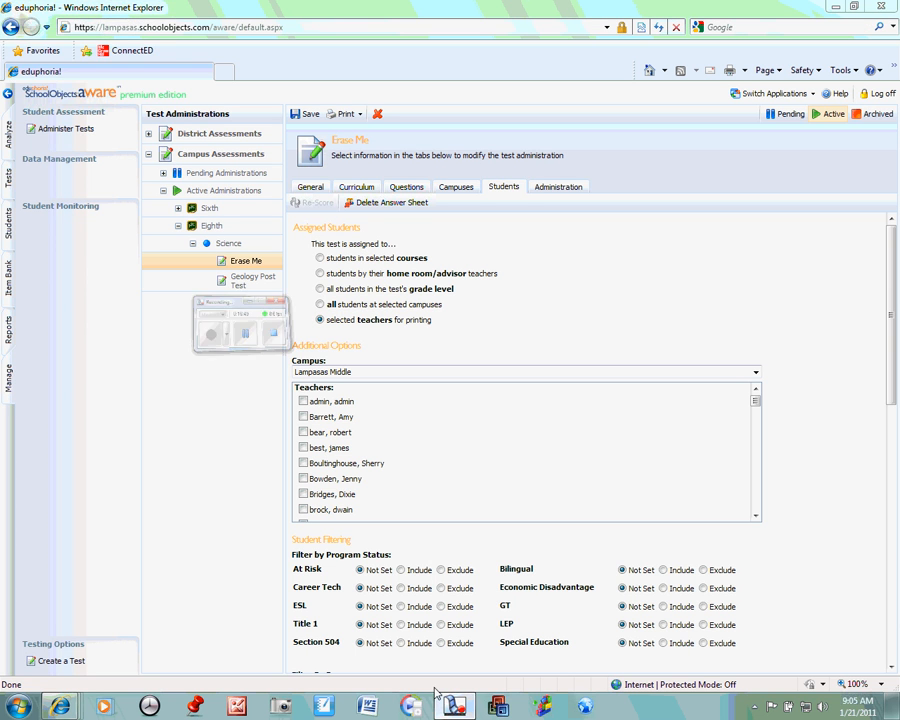